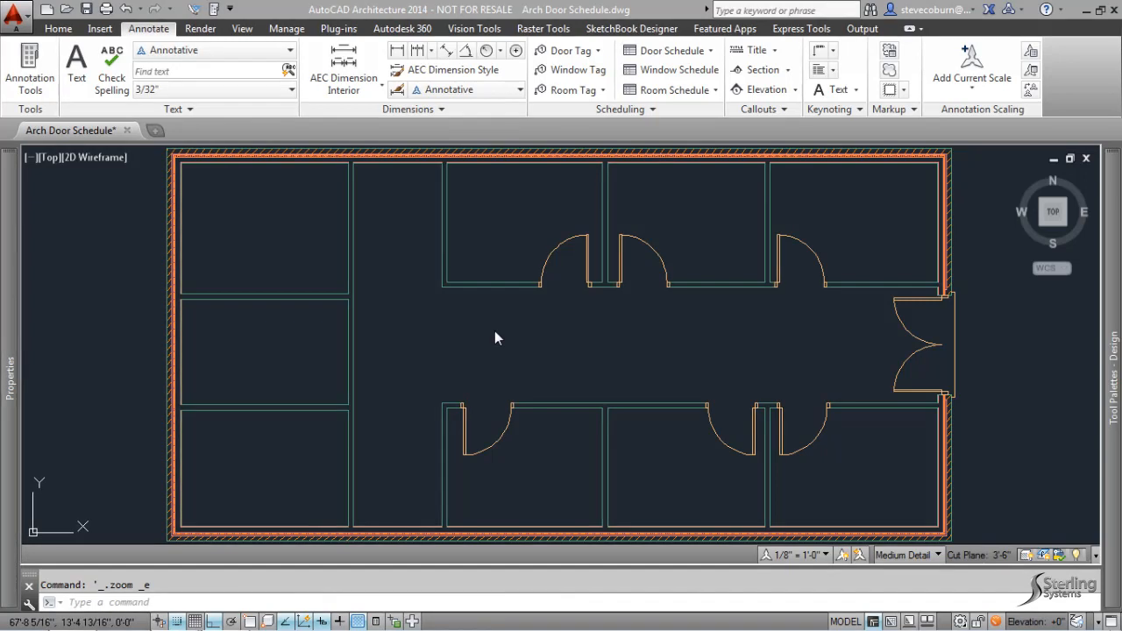
- Add a Door Schedule table for all doors in the floor plan, placed beside the building at its default size
scroll(600, 347, "down", 4)
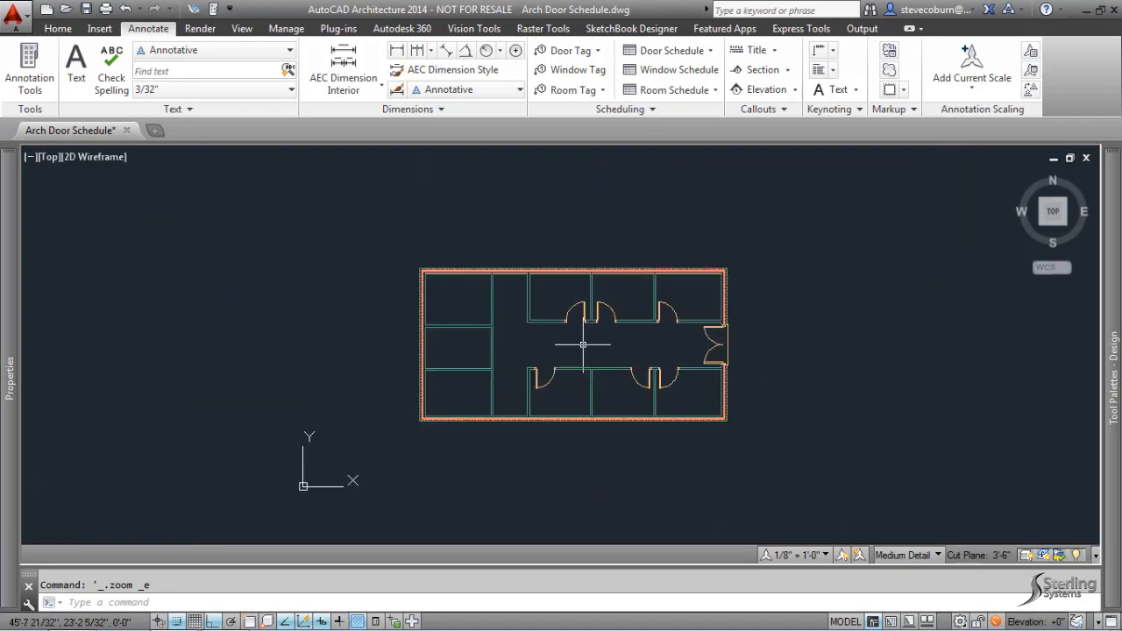
middle_click_drag(581, 342, 455, 345)
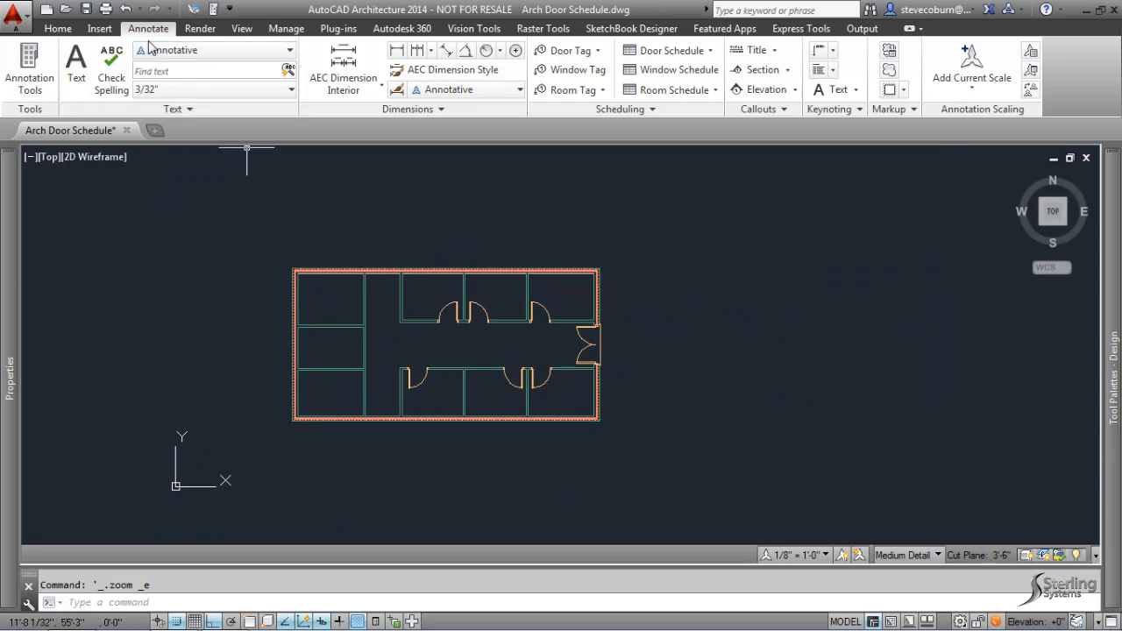
left_click(682, 50)
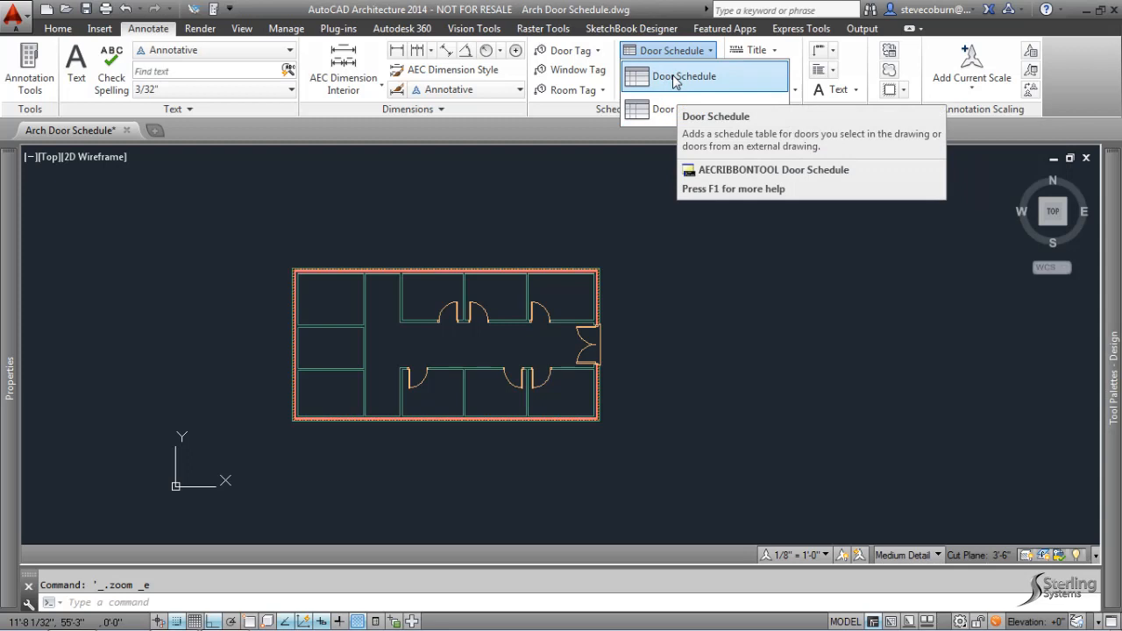
left_click(675, 77)
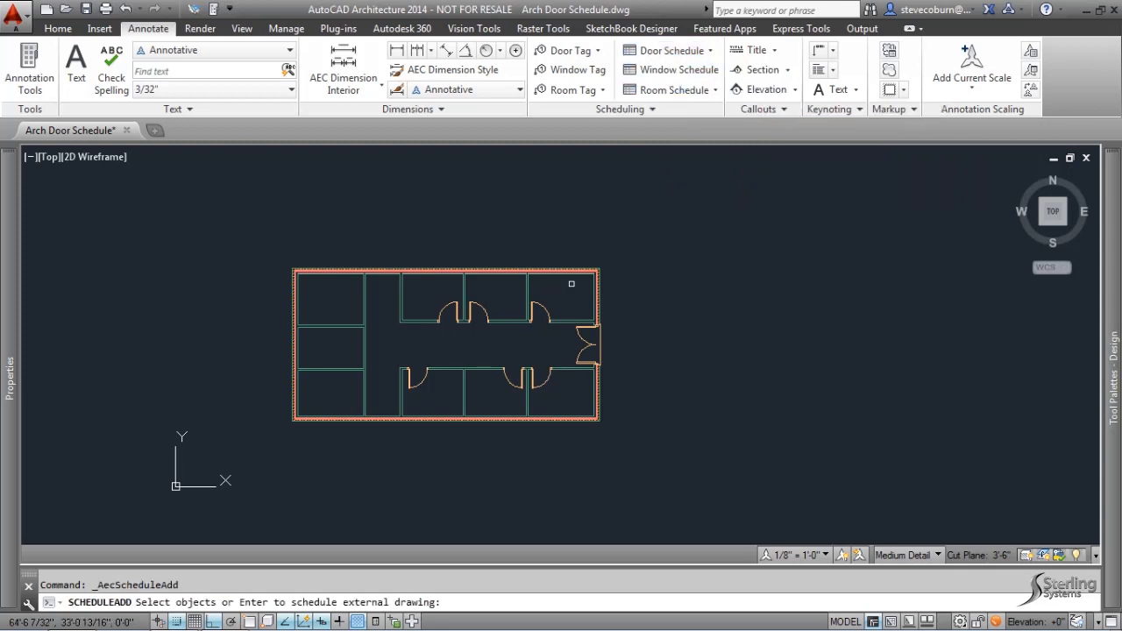
left_click(270, 252)
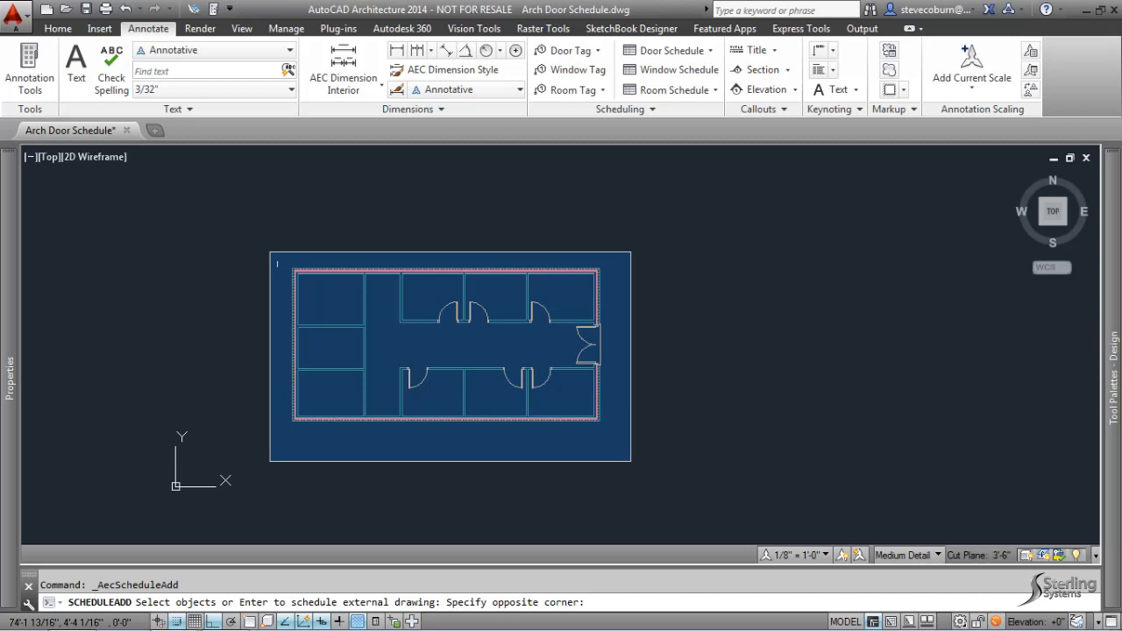
left_click(630, 460)
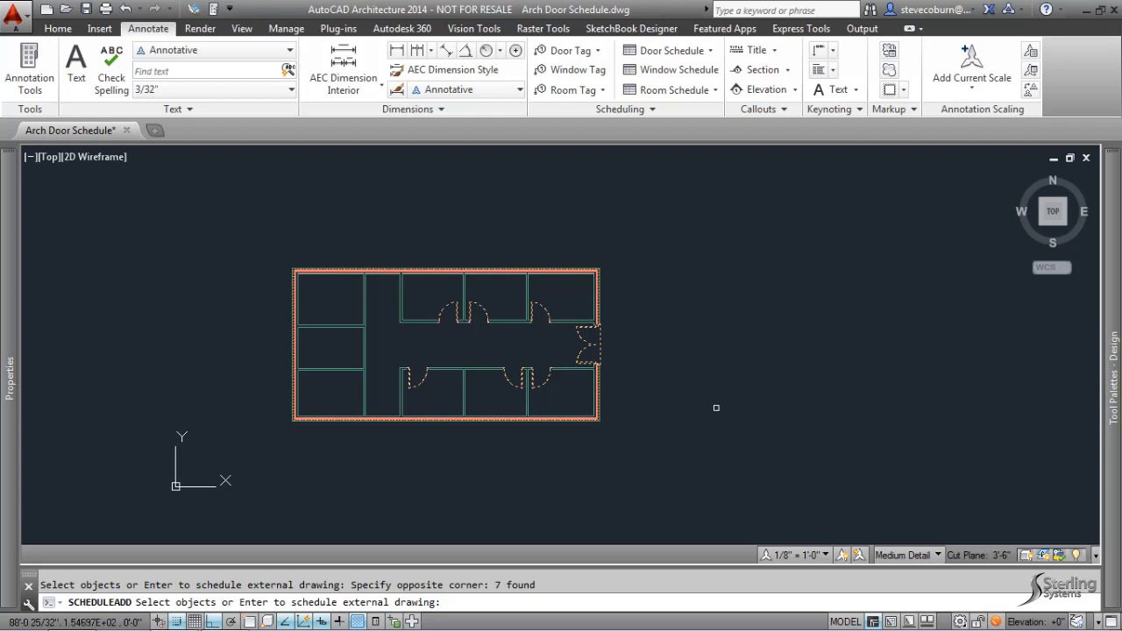
key("Return")
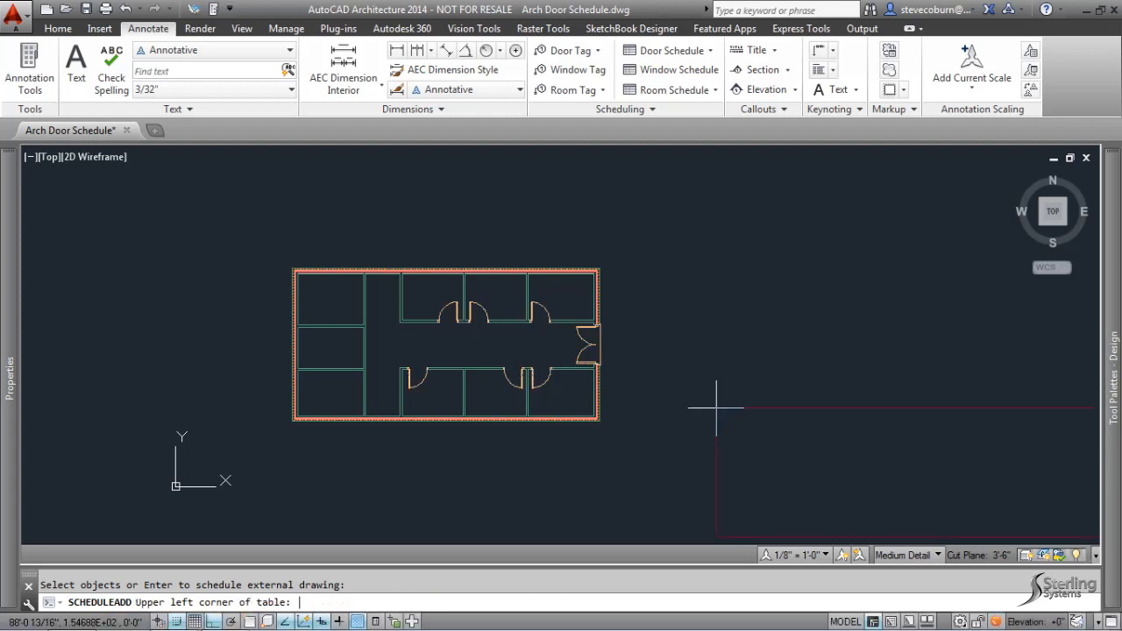
left_click(654, 270)
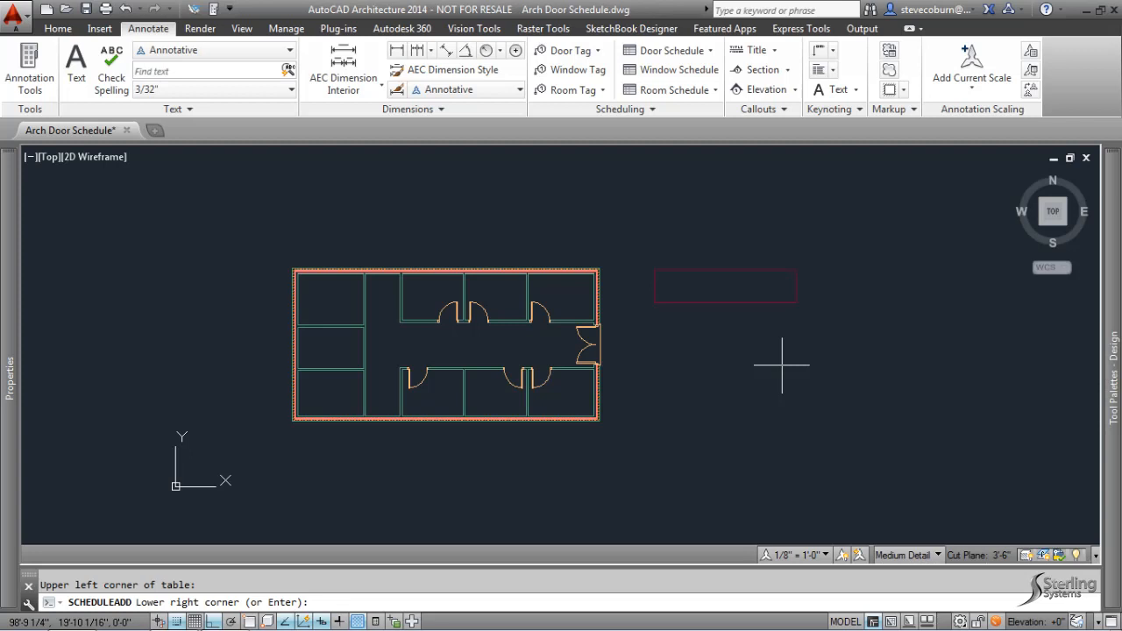
key("Return")
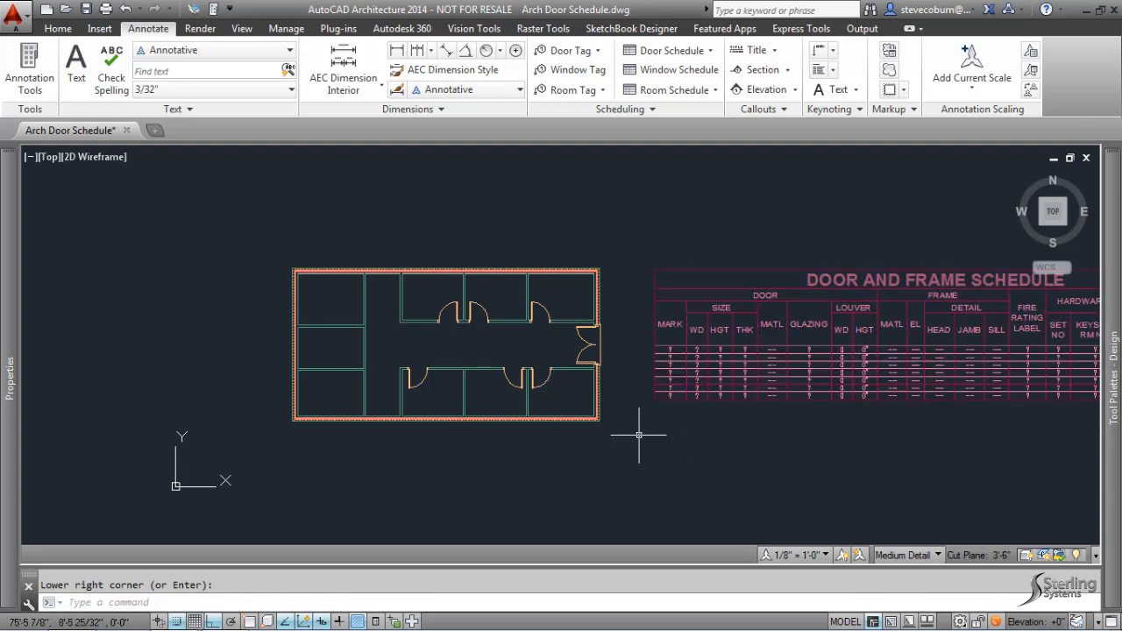
- Add all property sets to the doors listed in the door and frame schedule table
middle_click_drag(749, 430, 550, 423)
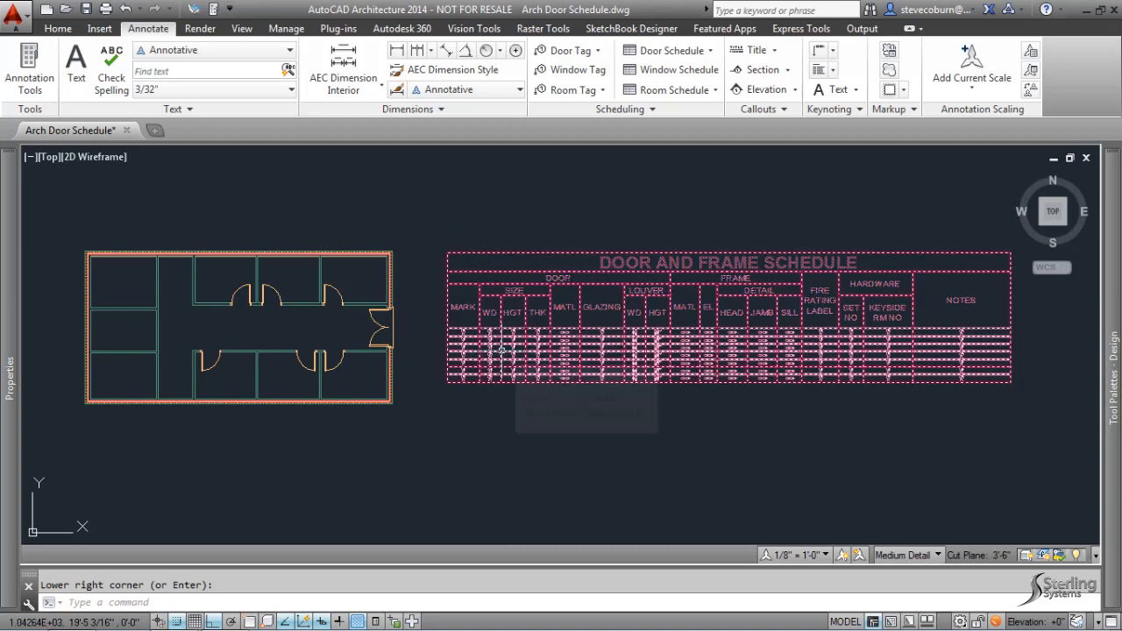
left_click(498, 333)
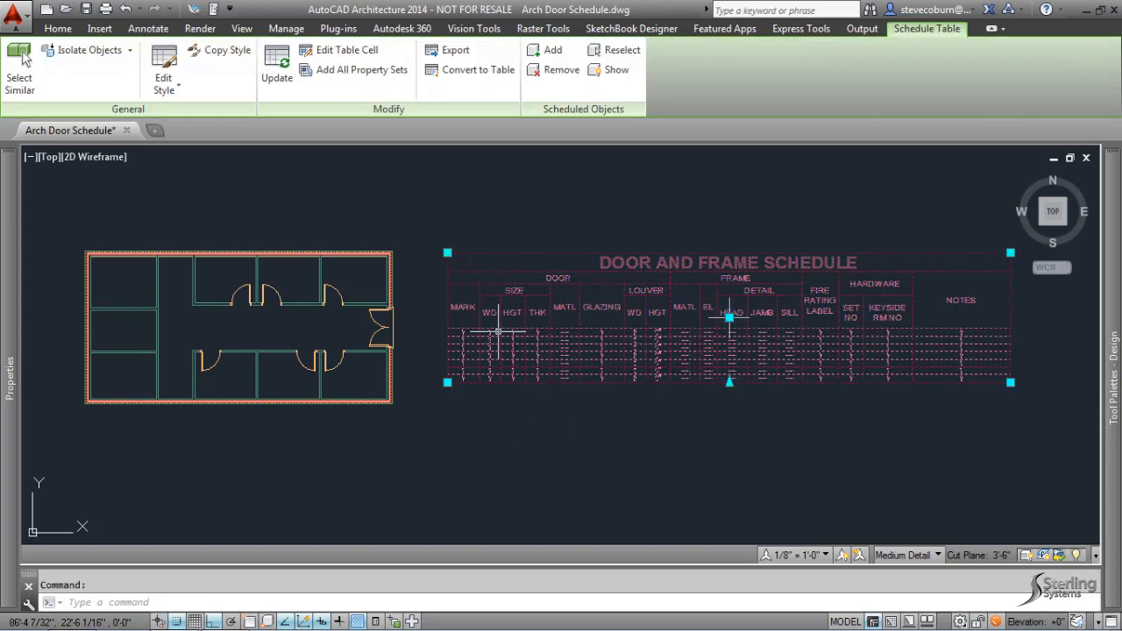
right_click(498, 333)
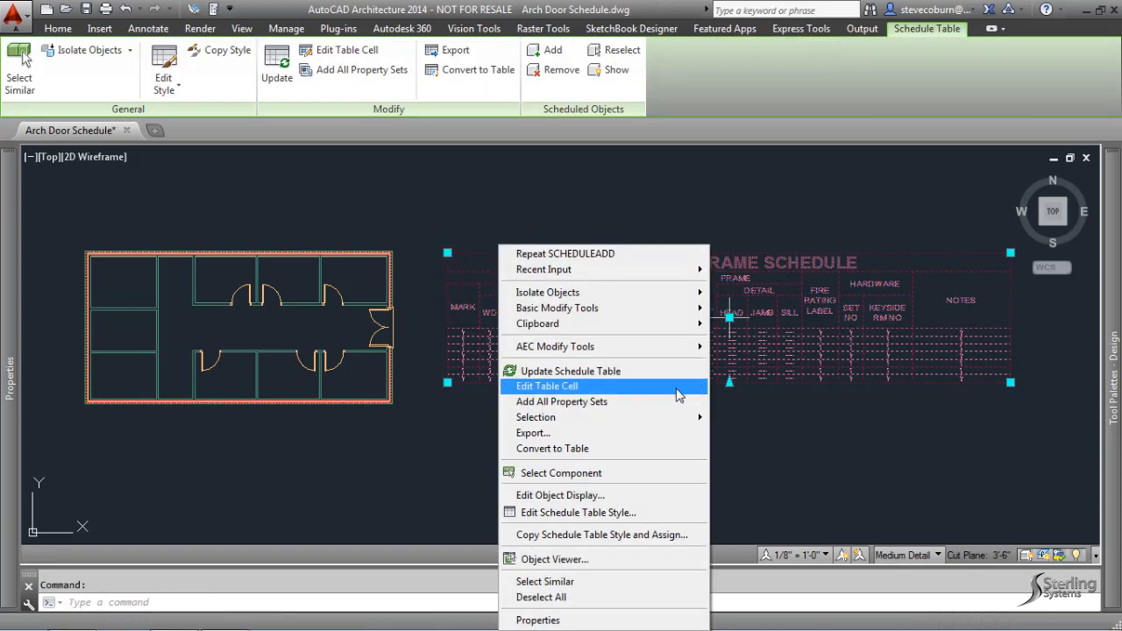
left_click(608, 402)
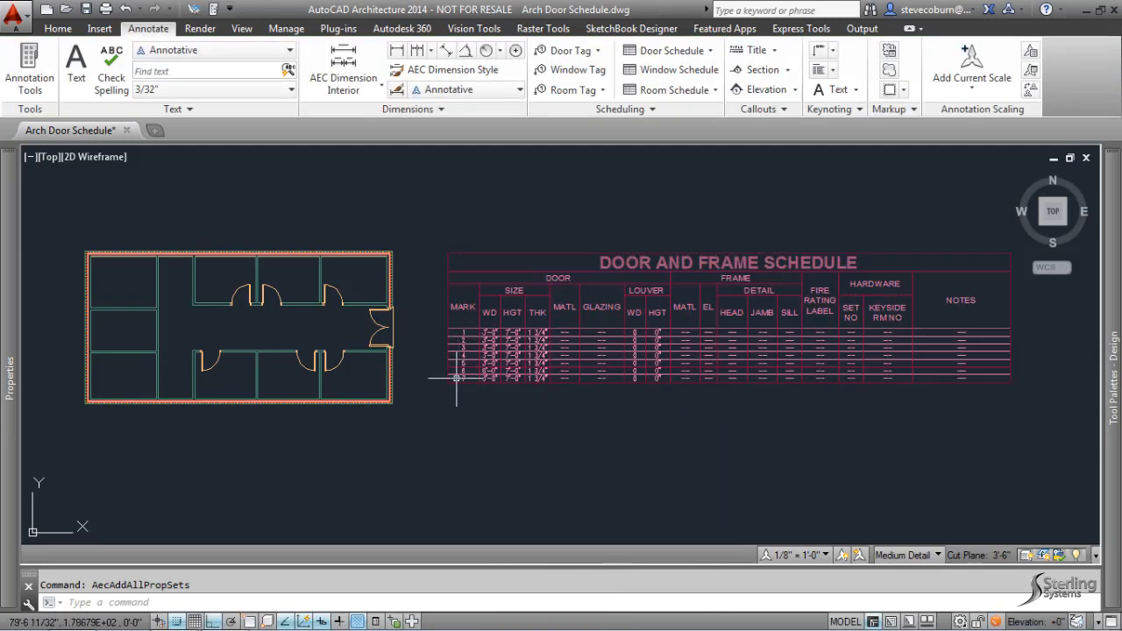
- Examine the extended property set data of the double entrance door, then deselect it
left_click(383, 328)
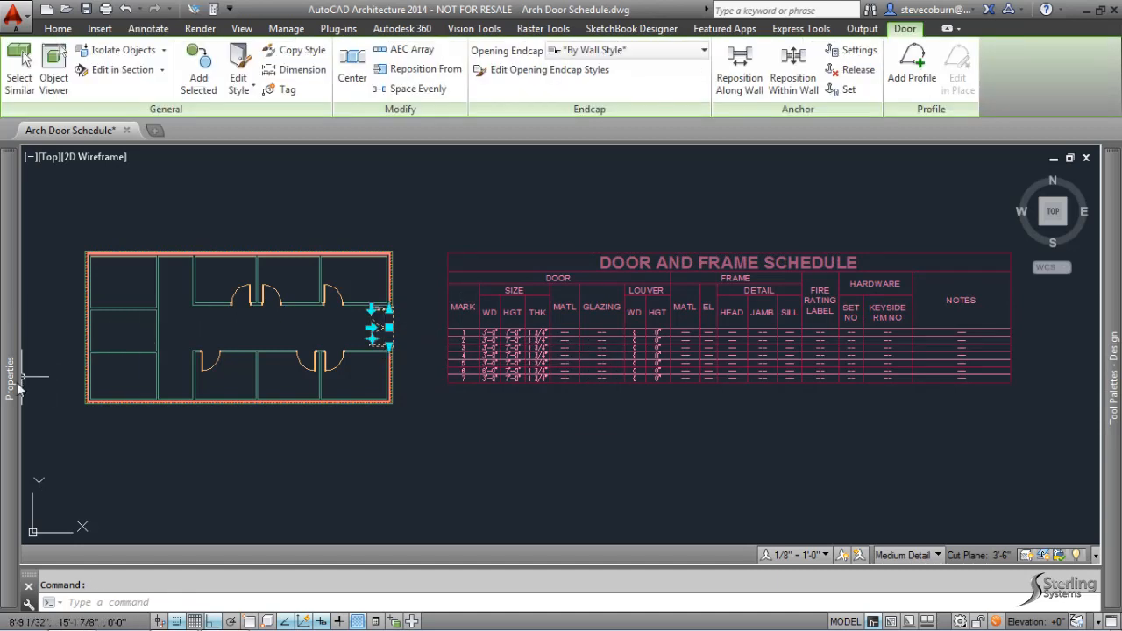
mouse_move(11, 377)
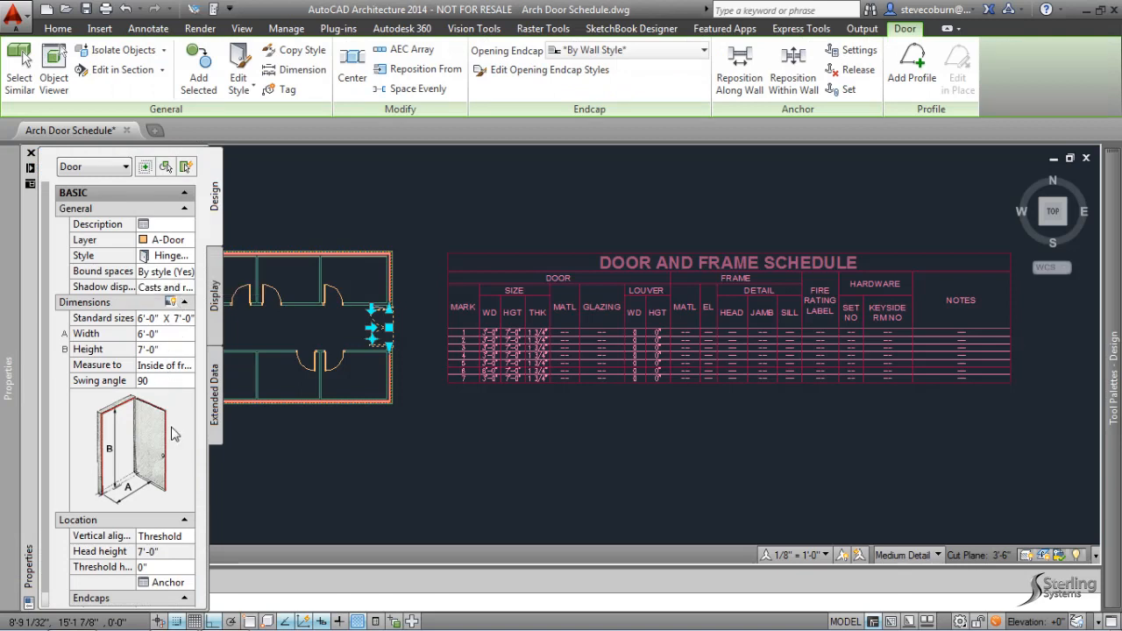
left_click(215, 396)
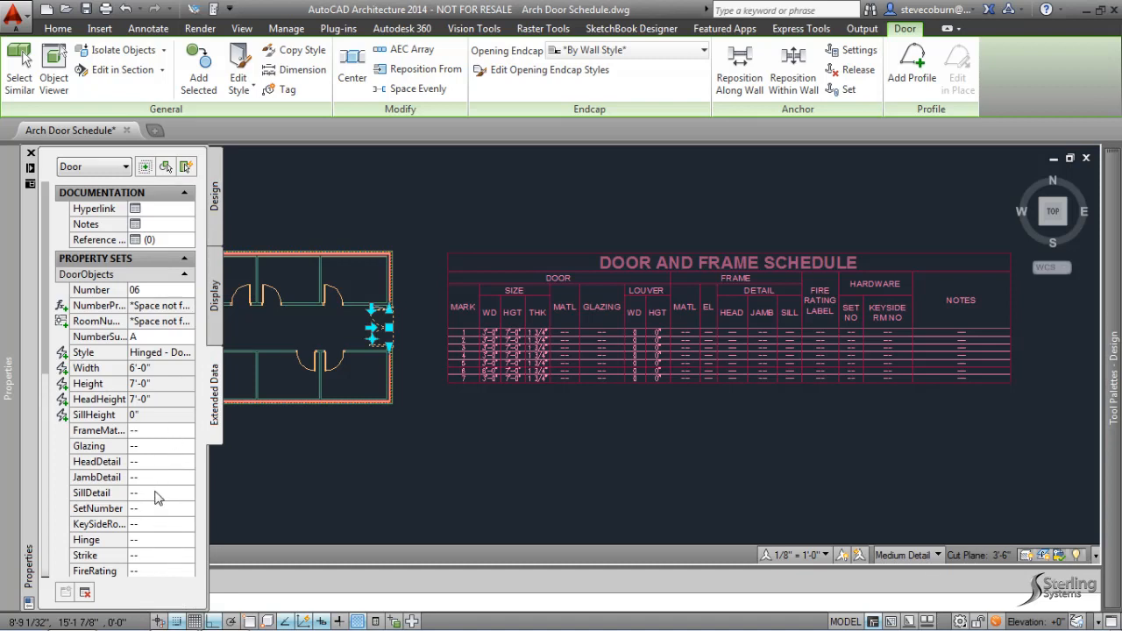
key("Escape")
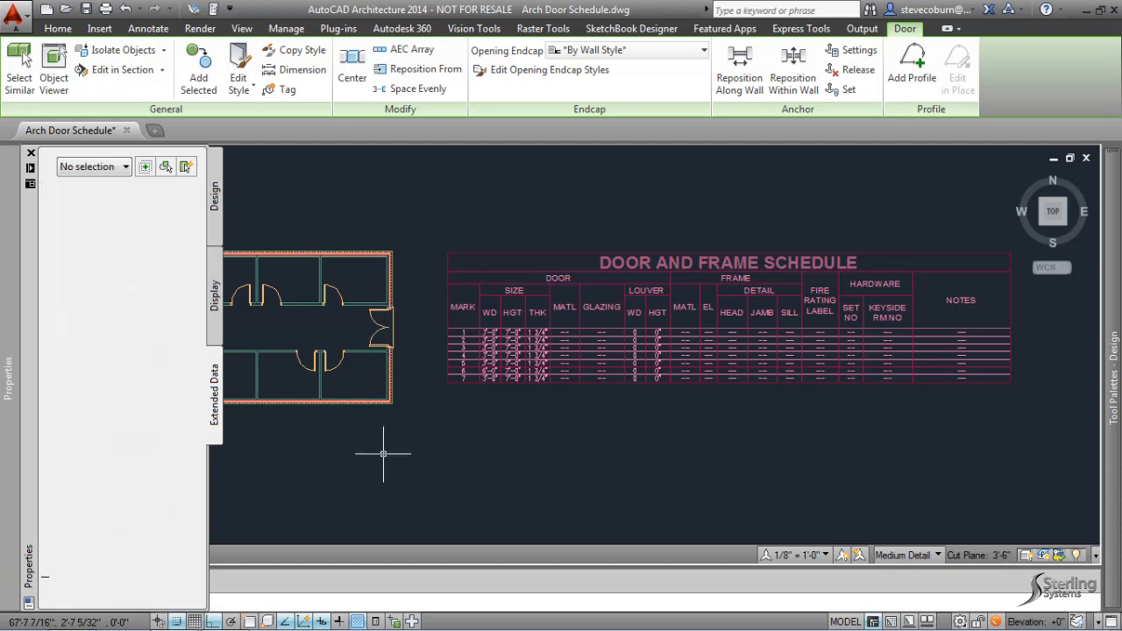
key("ctrl+1")
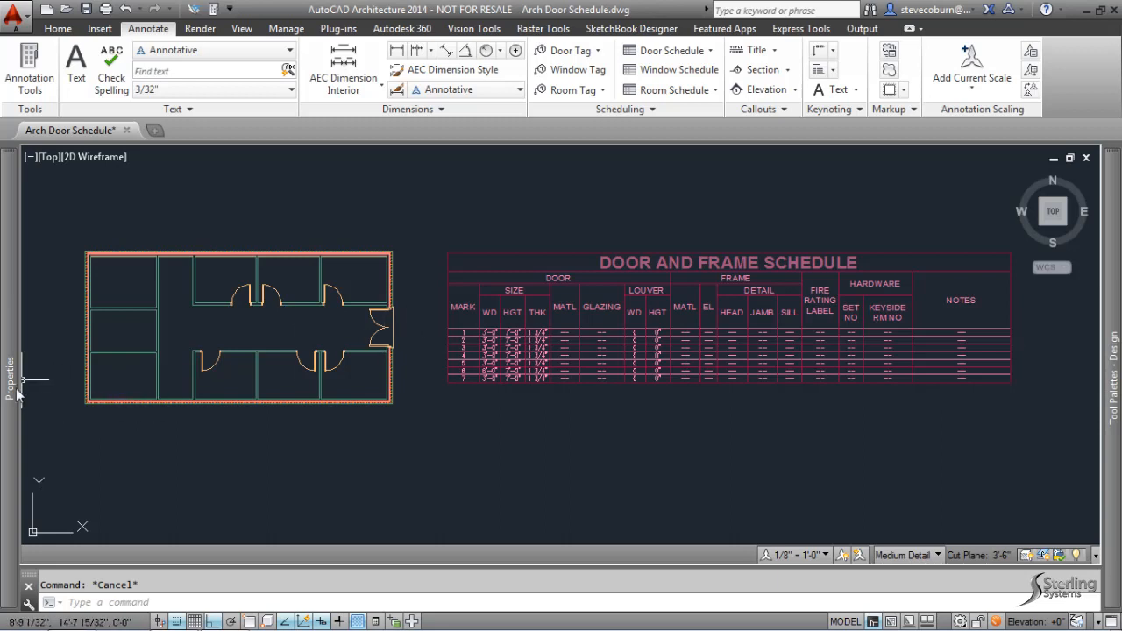
mouse_move(23, 373)
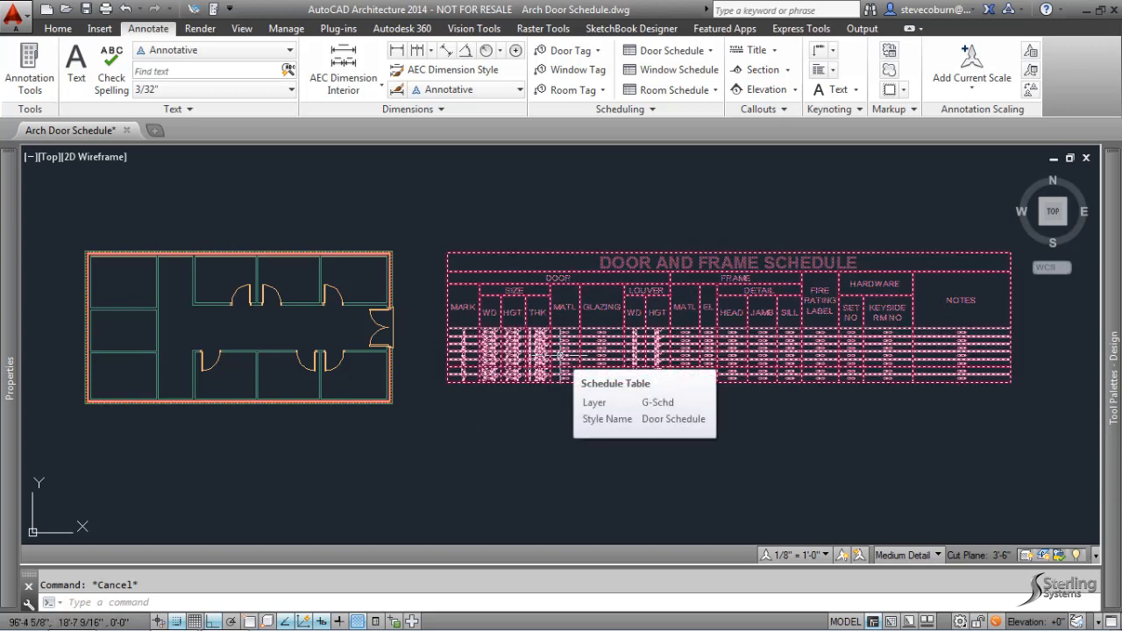
- Edit the door material cell of mark 6 in the schedule, setting both Material and FrameMaterial to Hollow Metal
scroll(560, 355, "up", 4)
middle_click_drag(560, 356, 412, 400)
scroll(412, 400, "down", 2)
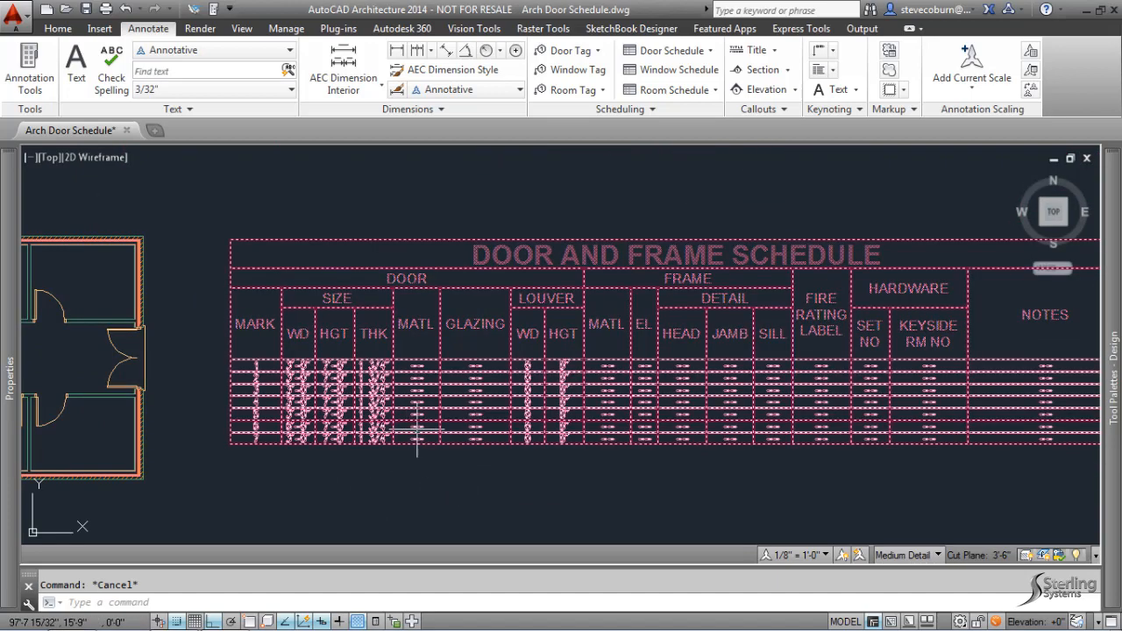
left_click(417, 429)
right_click(417, 436)
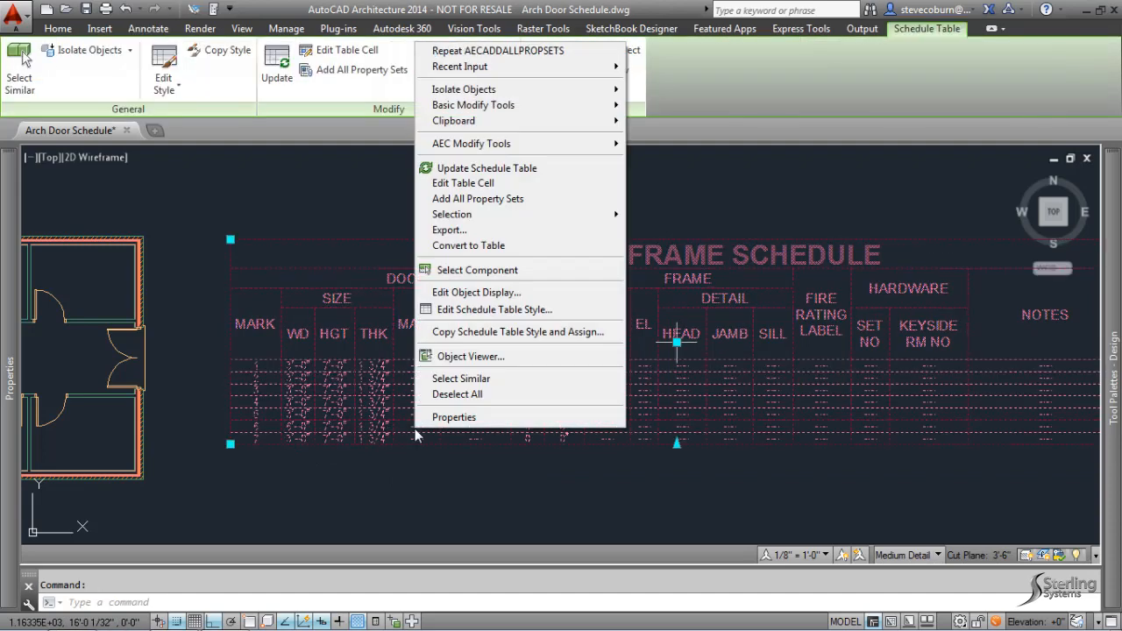
left_click(508, 184)
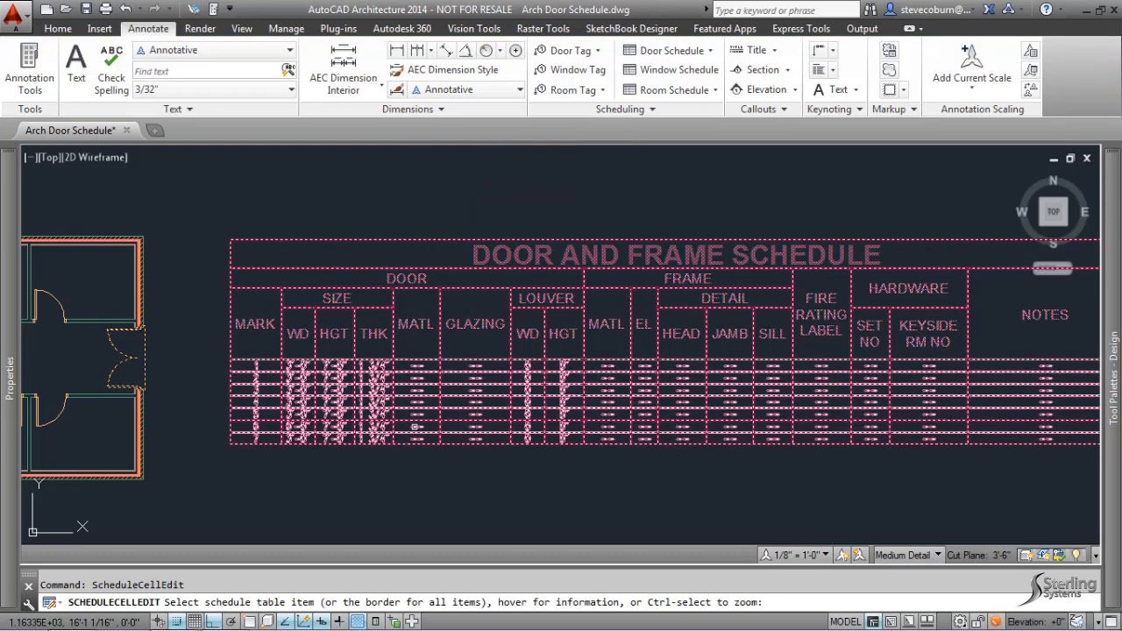
left_click(417, 428)
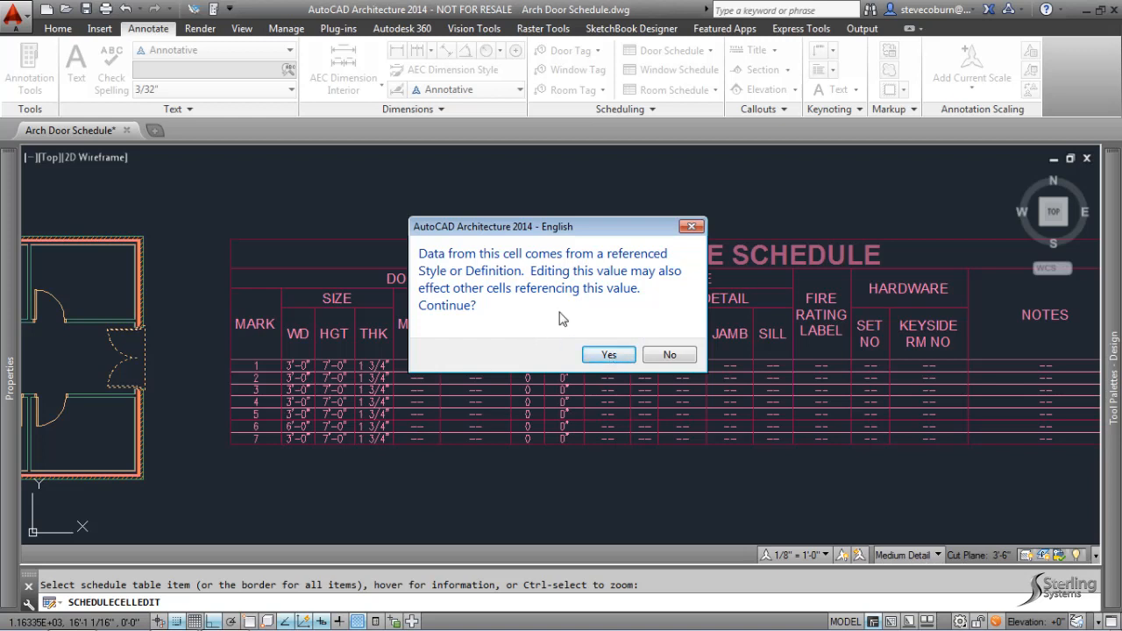
left_click(607, 355)
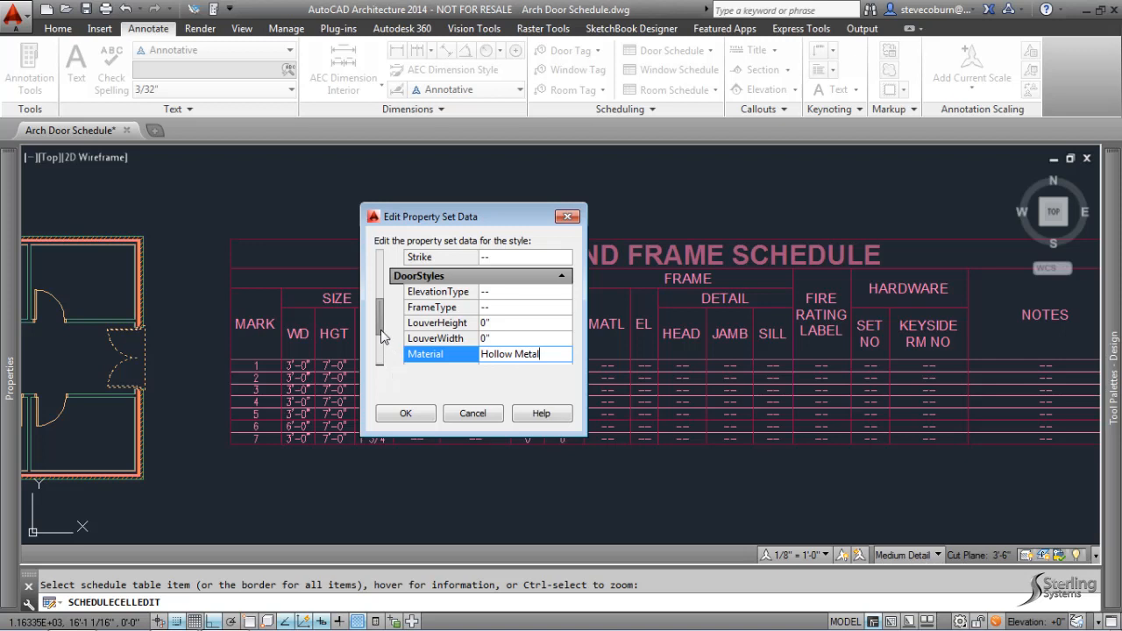
left_click_drag(383, 329, 382, 289)
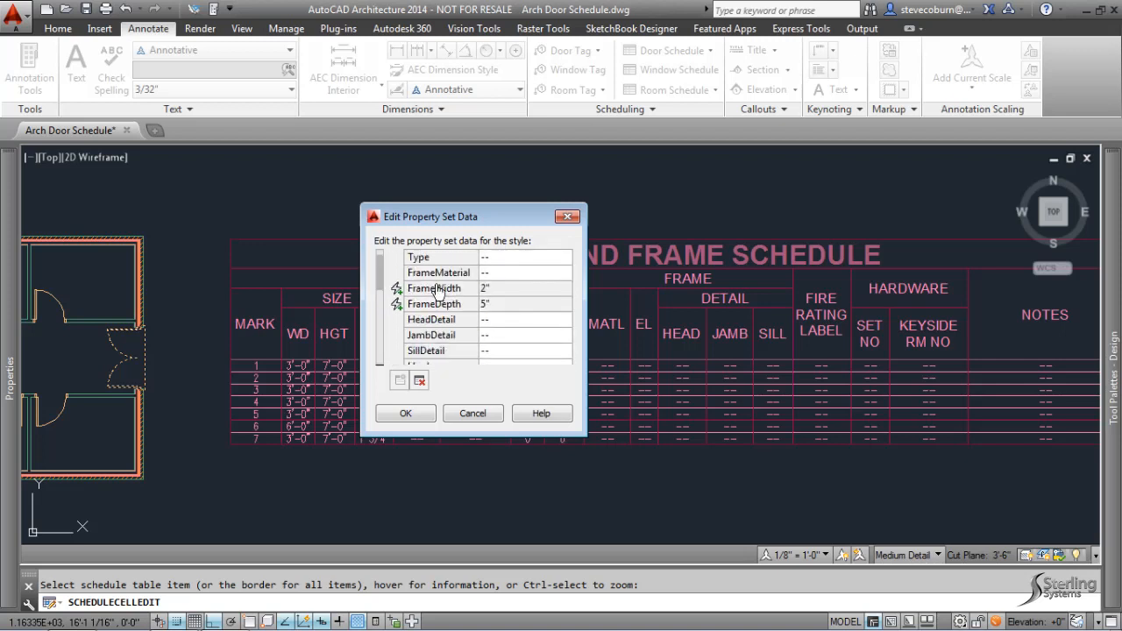
left_click(520, 275)
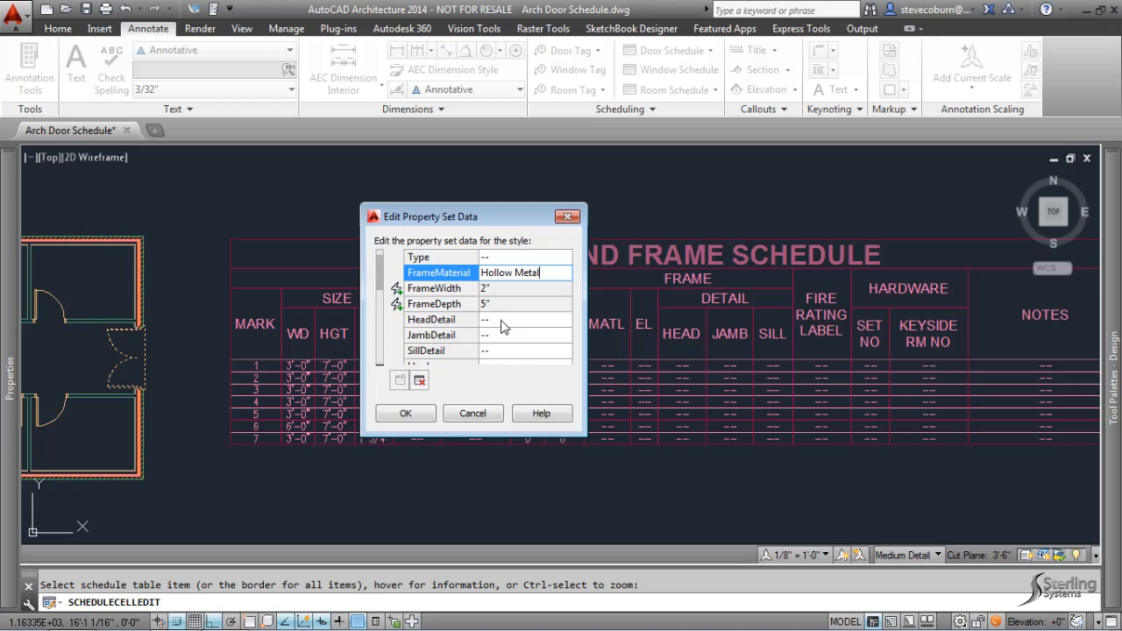
left_click(405, 414)
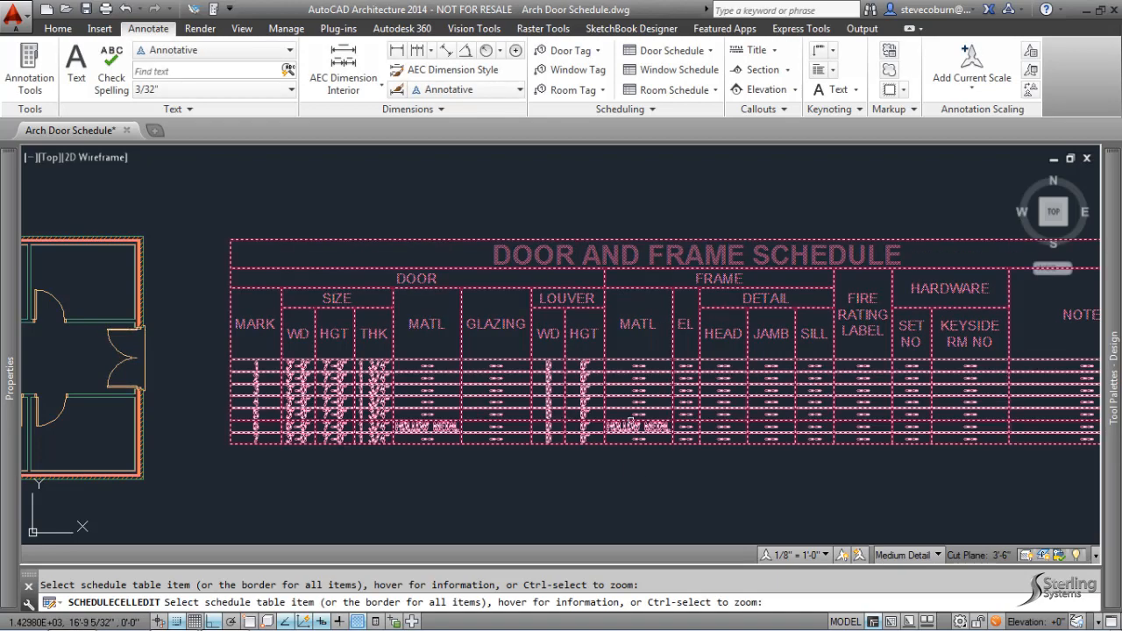
- Edit the door material cell of mark 1, setting the style's Material to Wood and FrameMaterial to Hollow Metal
middle_click_drag(328, 441, 459, 420)
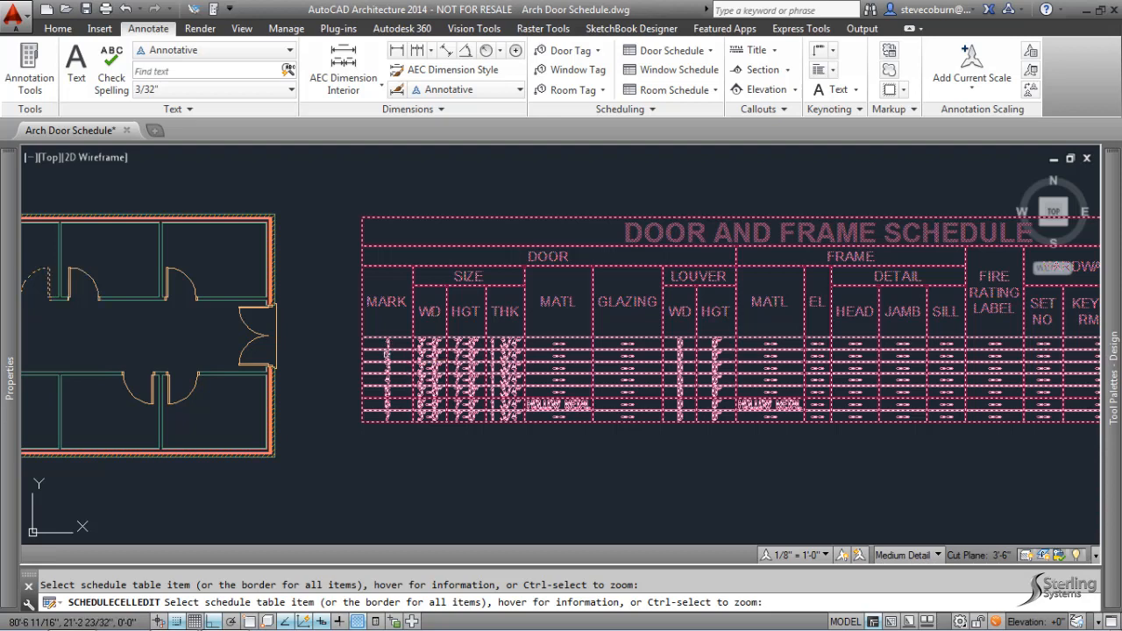
middle_click_drag(387, 359, 686, 364)
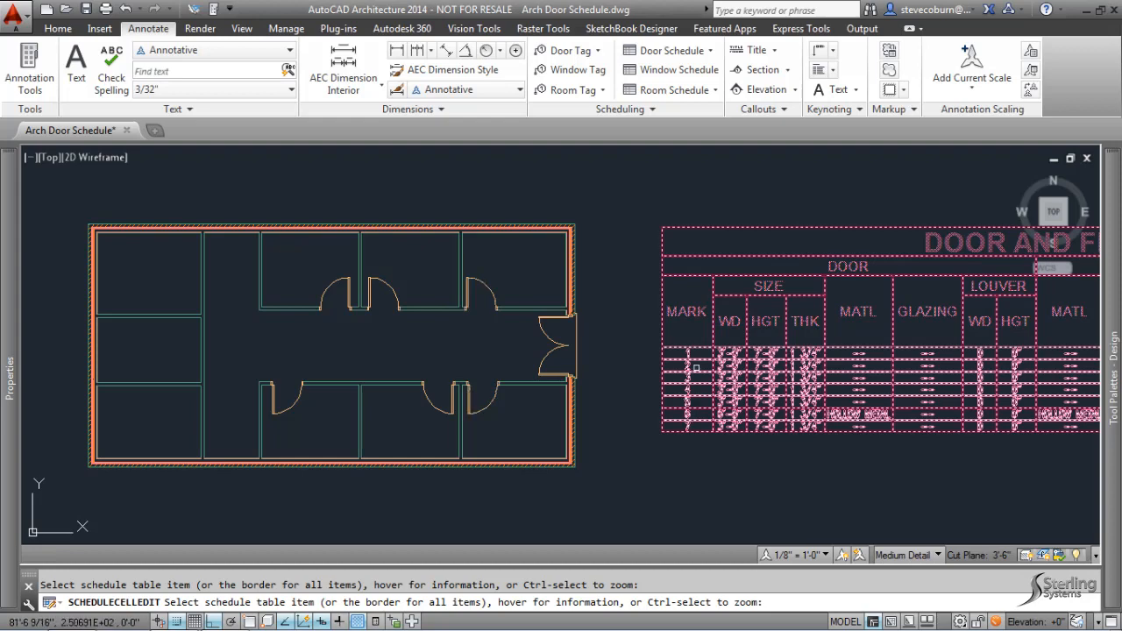
left_click(900, 359, "ctrl")
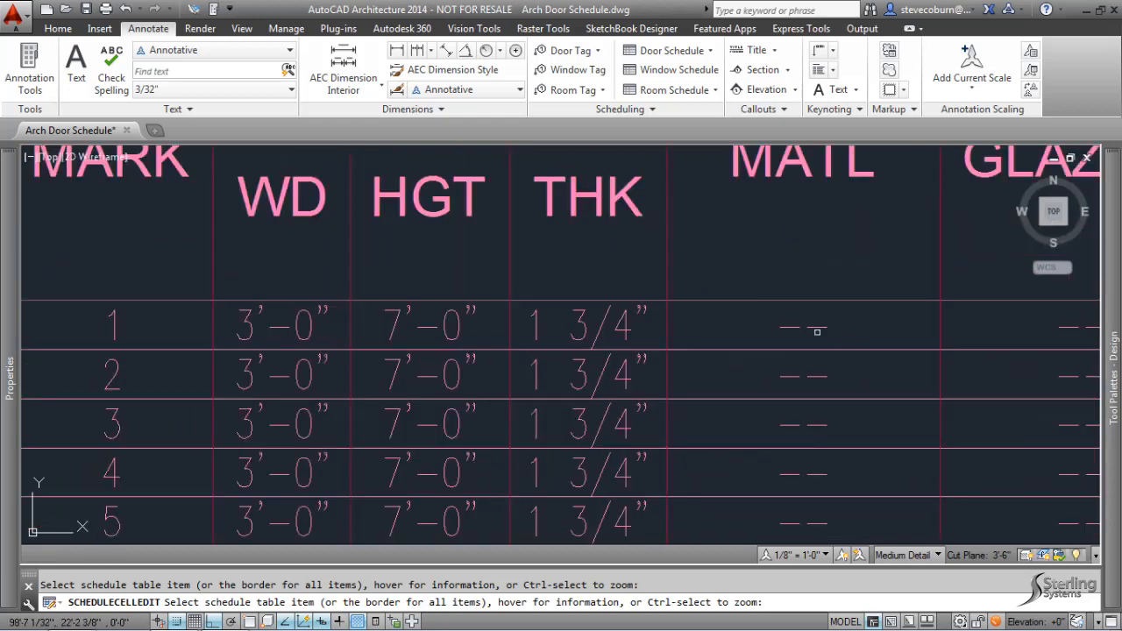
left_click(816, 330)
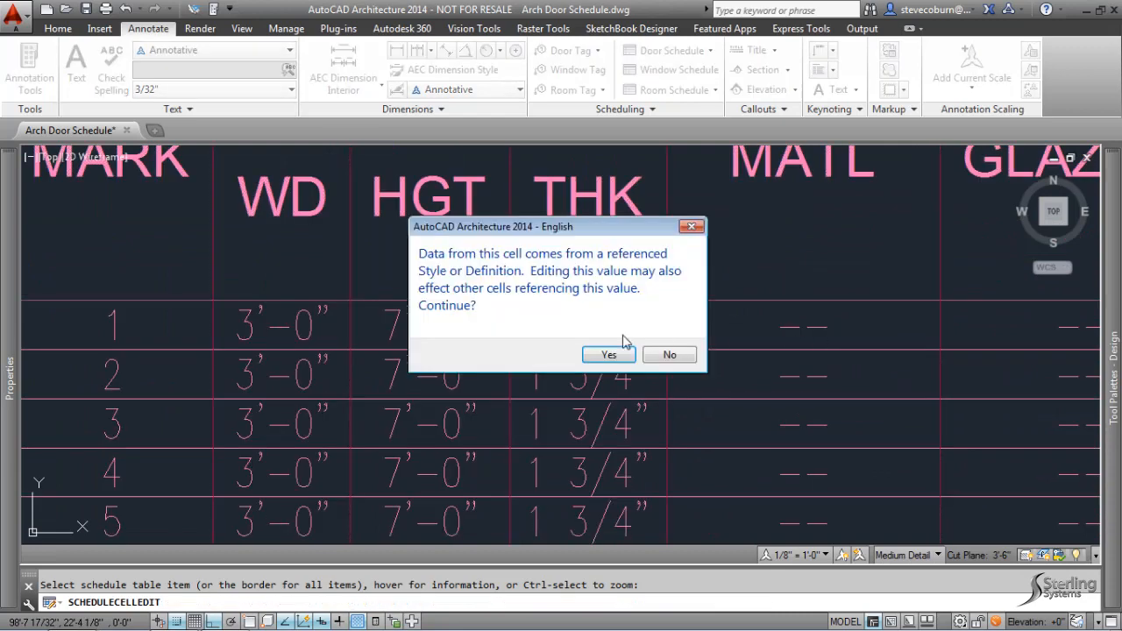
left_click(605, 354)
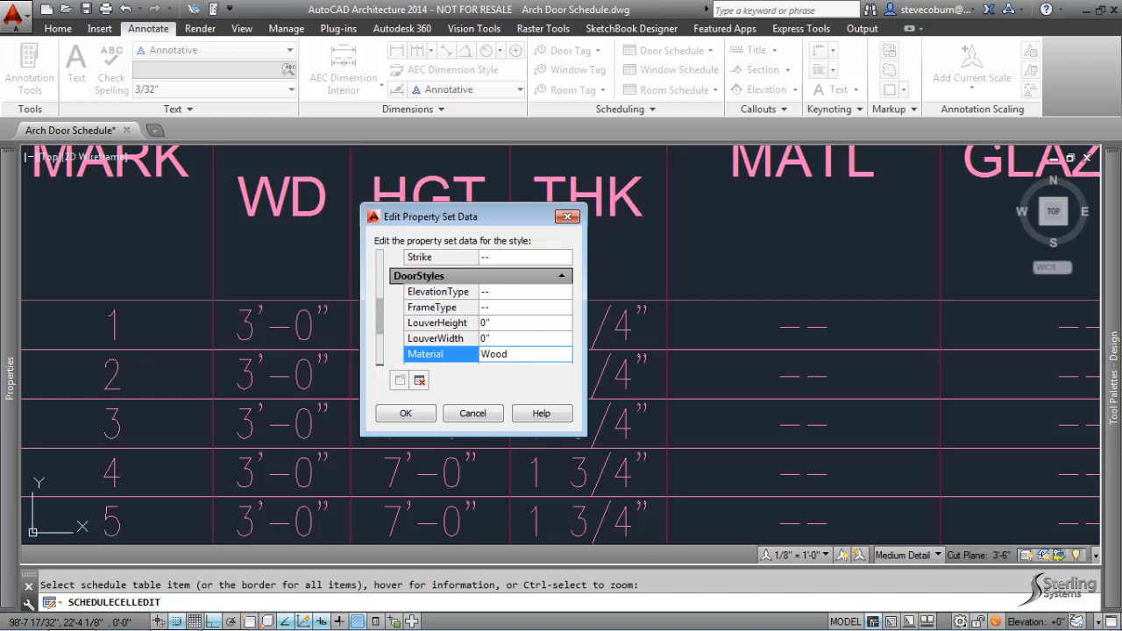
left_click_drag(380, 331, 381, 274)
left_click(517, 292)
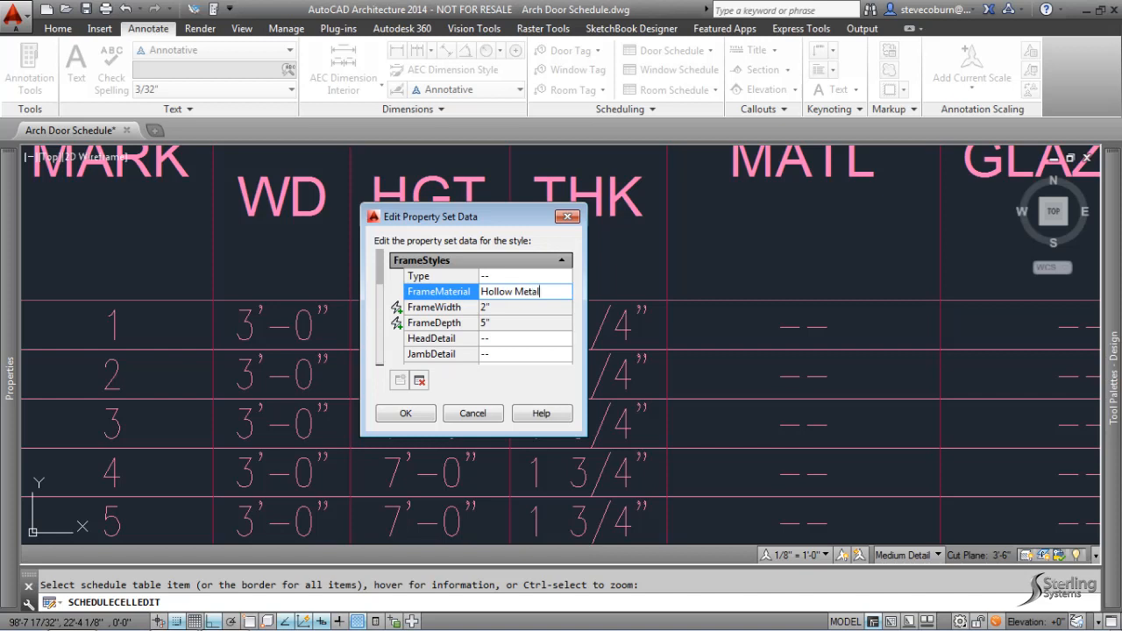
left_click(514, 306)
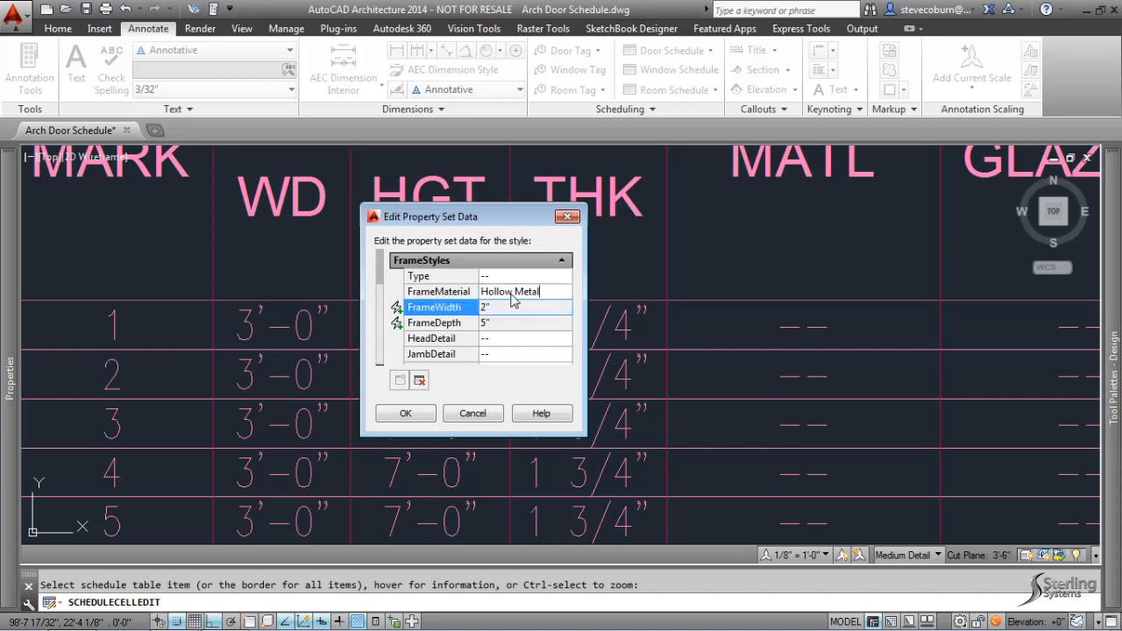
left_click(405, 413)
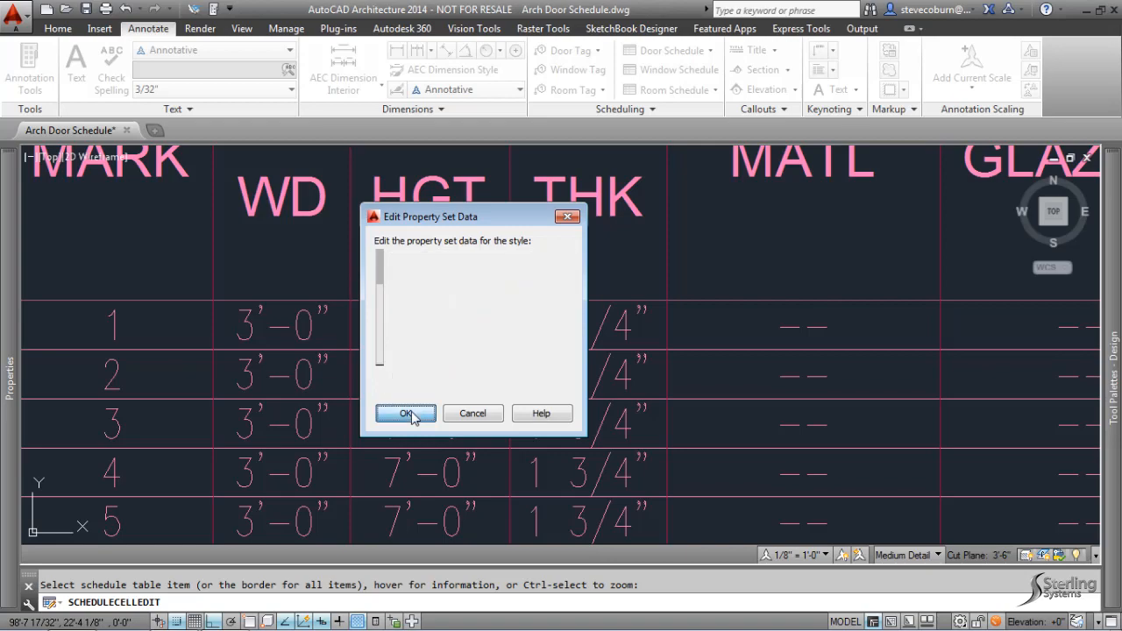
- Review the door and frame material columns against the floor plan, then end schedule cell editing
scroll(544, 311, "down", 2)
scroll(537, 307, "down", 6)
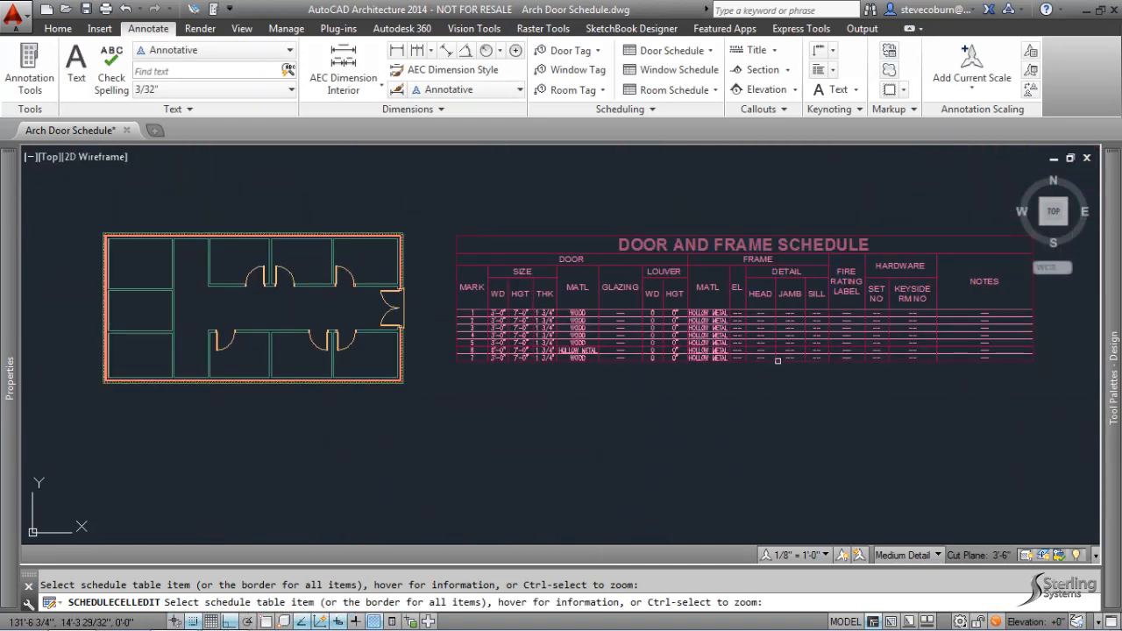
scroll(696, 323, "up", 6)
scroll(337, 325, "down", 4)
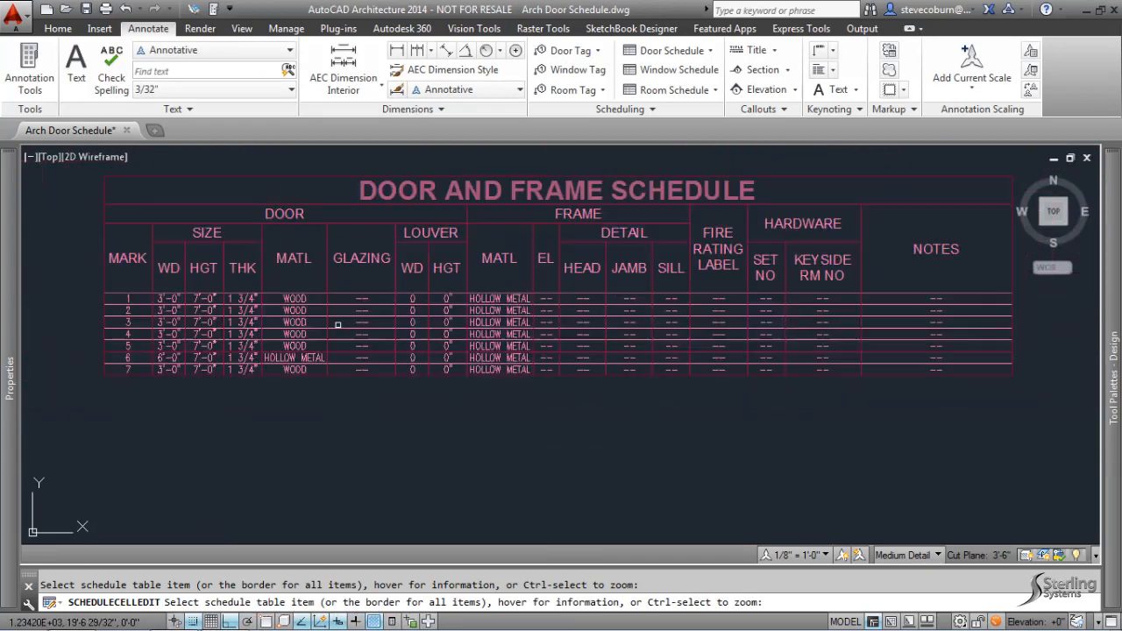
mouse_move(337, 325)
middle_mouse_down()
mouse_move(500, 305)
mouse_move(547, 326)
middle_mouse_up()
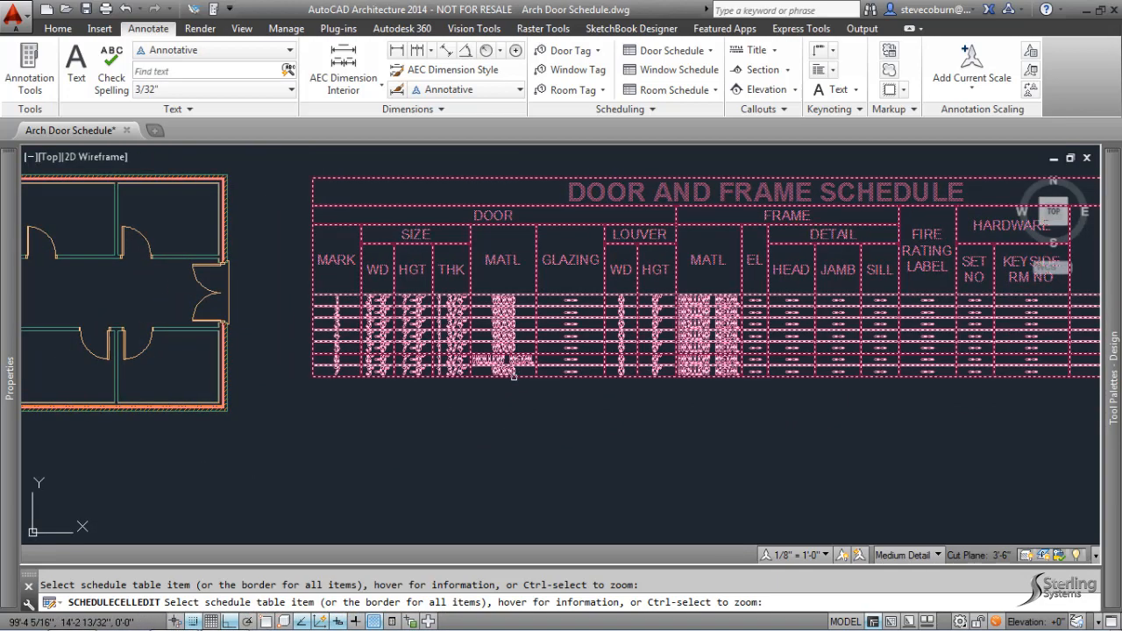
scroll(515, 376, "down", 3)
middle_click_drag(511, 377, 612, 397)
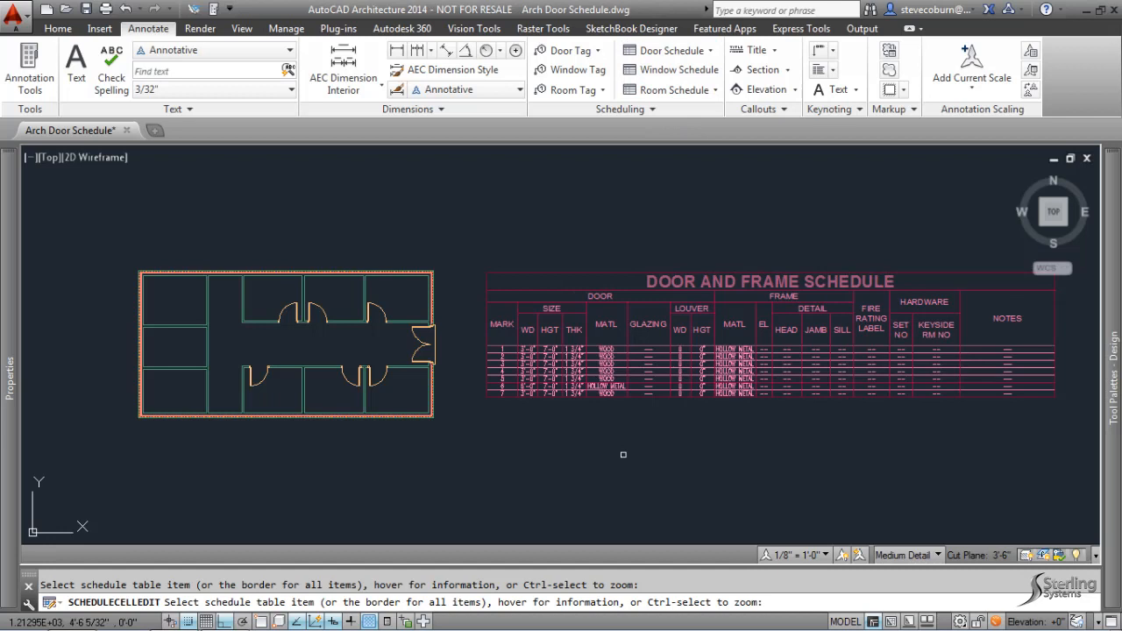
key("Escape")
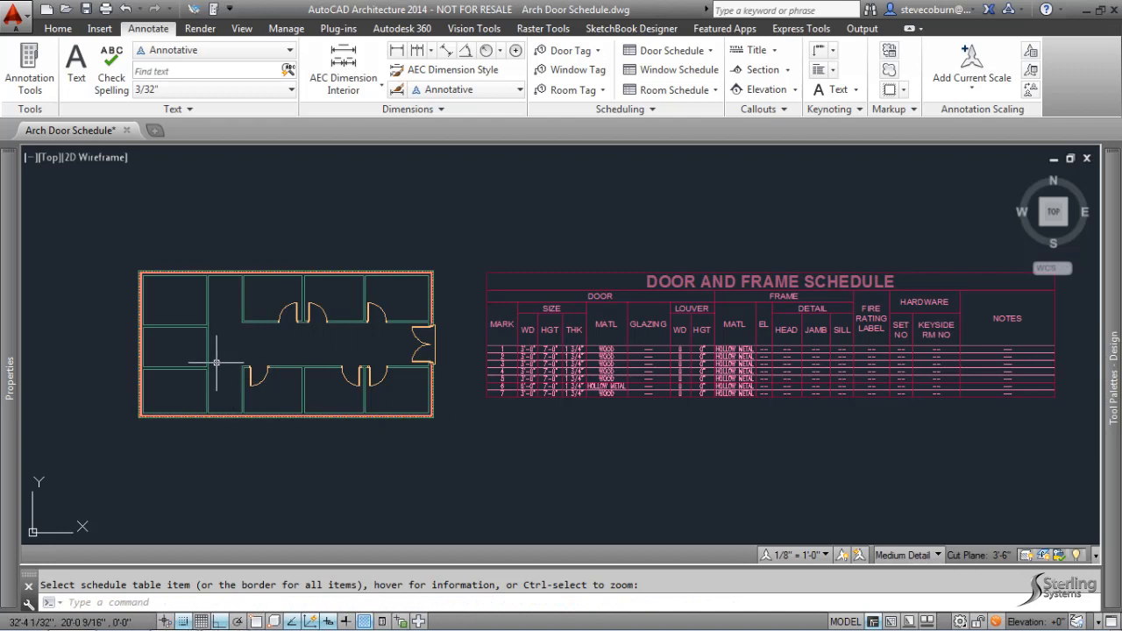
- Add three doors matching the existing 3'-0" interior single door to the corridor walls of the three west rooms, each swinging into its room
scroll(234, 381, "up", 5)
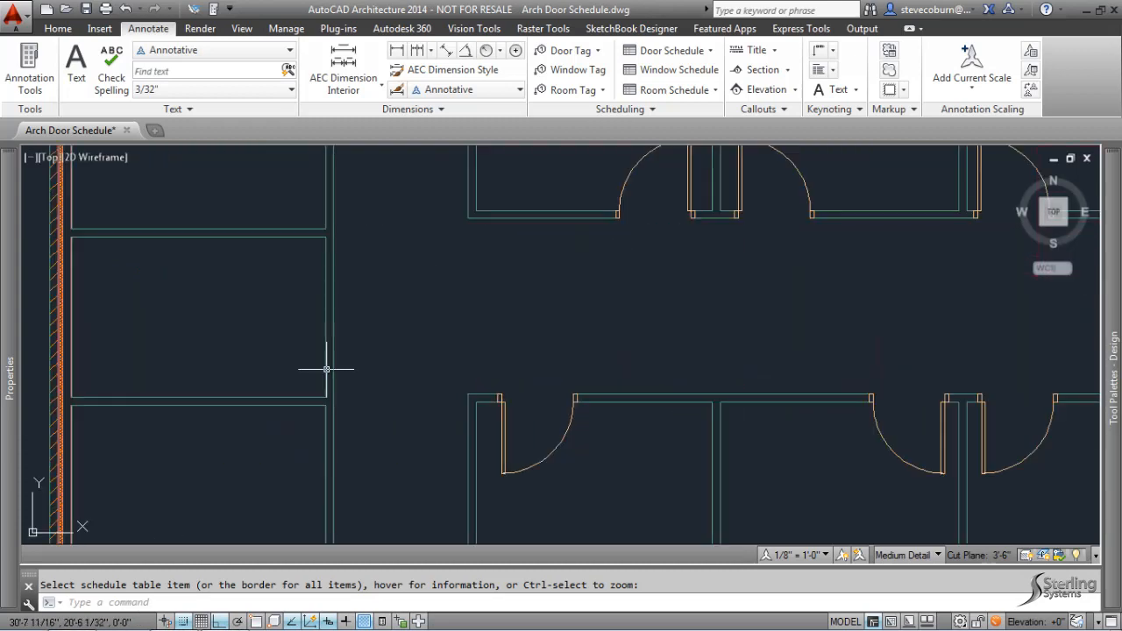
left_click(501, 456)
right_click(506, 474)
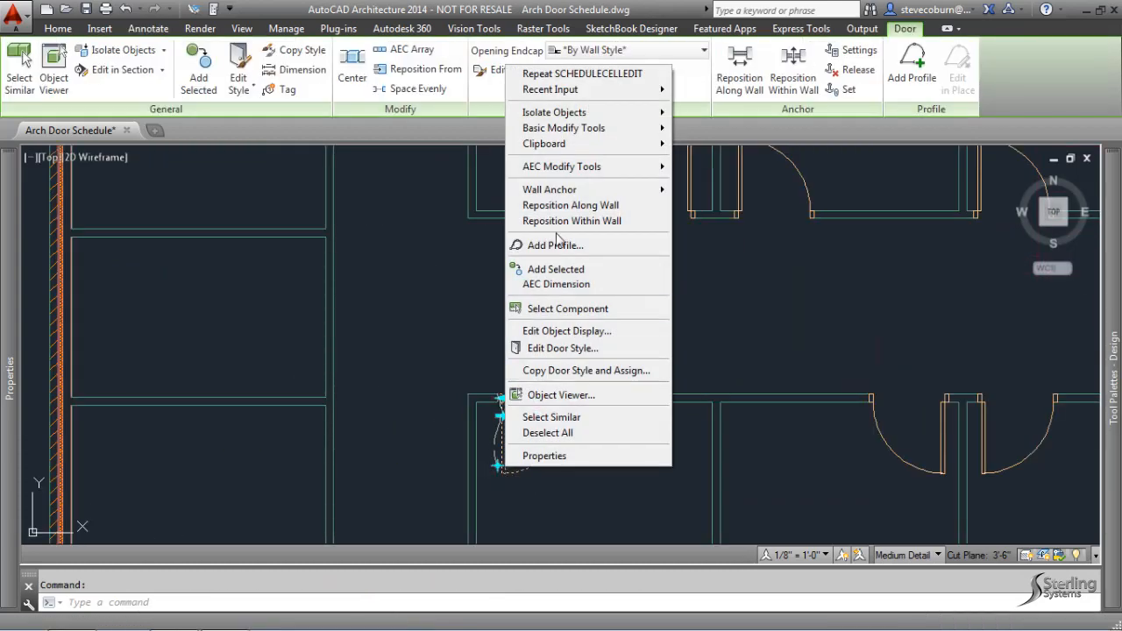
left_click(563, 270)
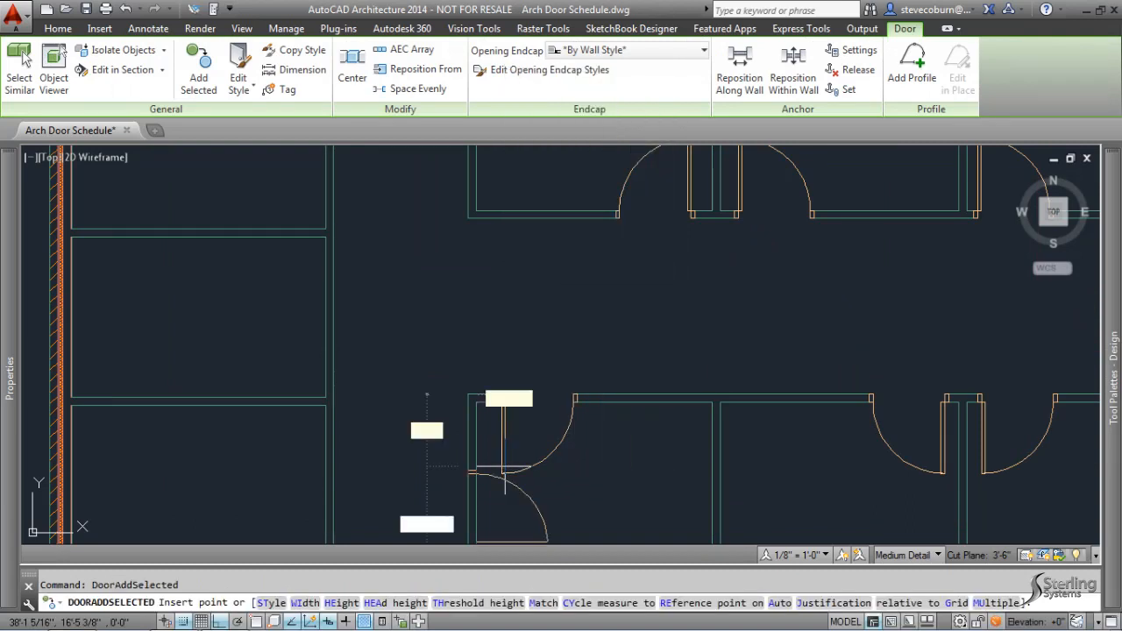
scroll(491, 385, "up", 3)
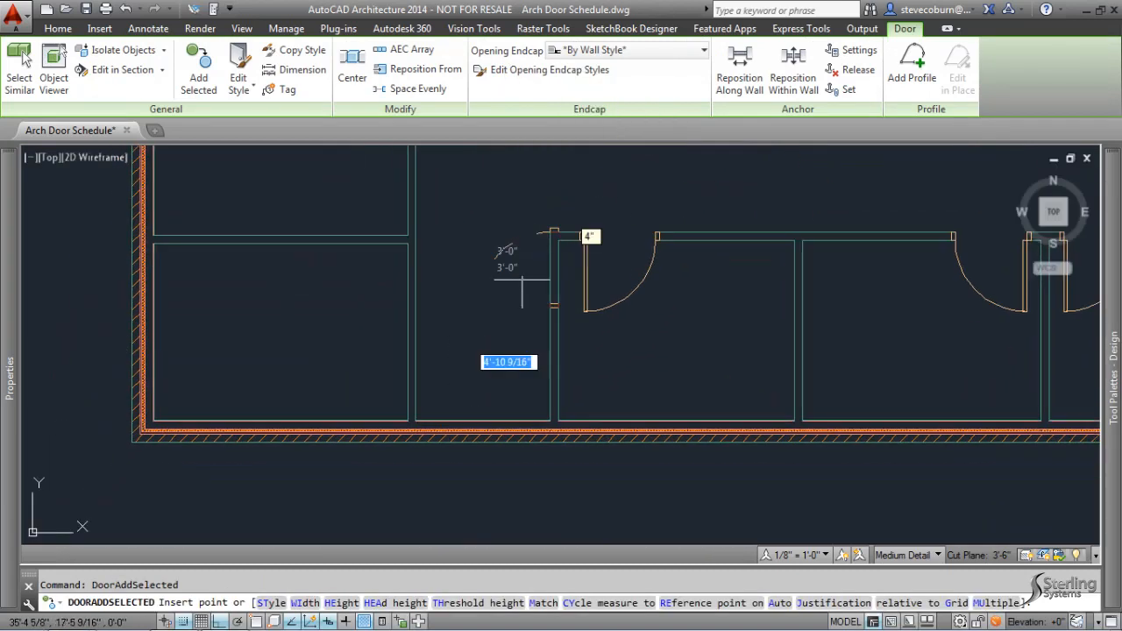
left_click(412, 366)
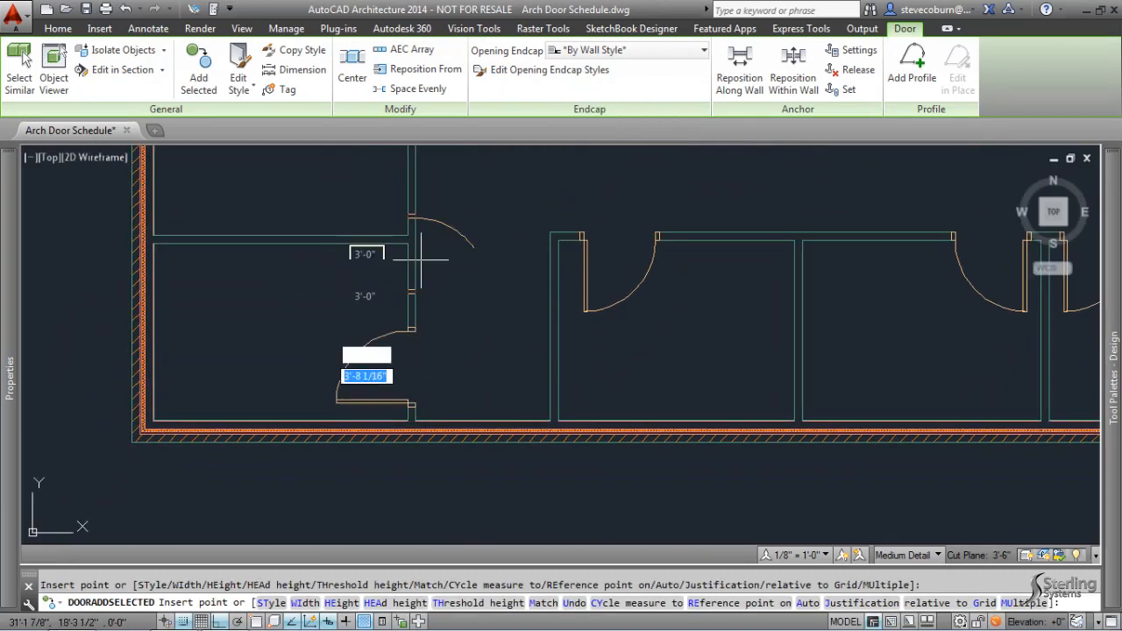
left_click(398, 217)
mouse_move(398, 217)
middle_mouse_down()
mouse_move(369, 476)
mouse_move(379, 509)
middle_mouse_up()
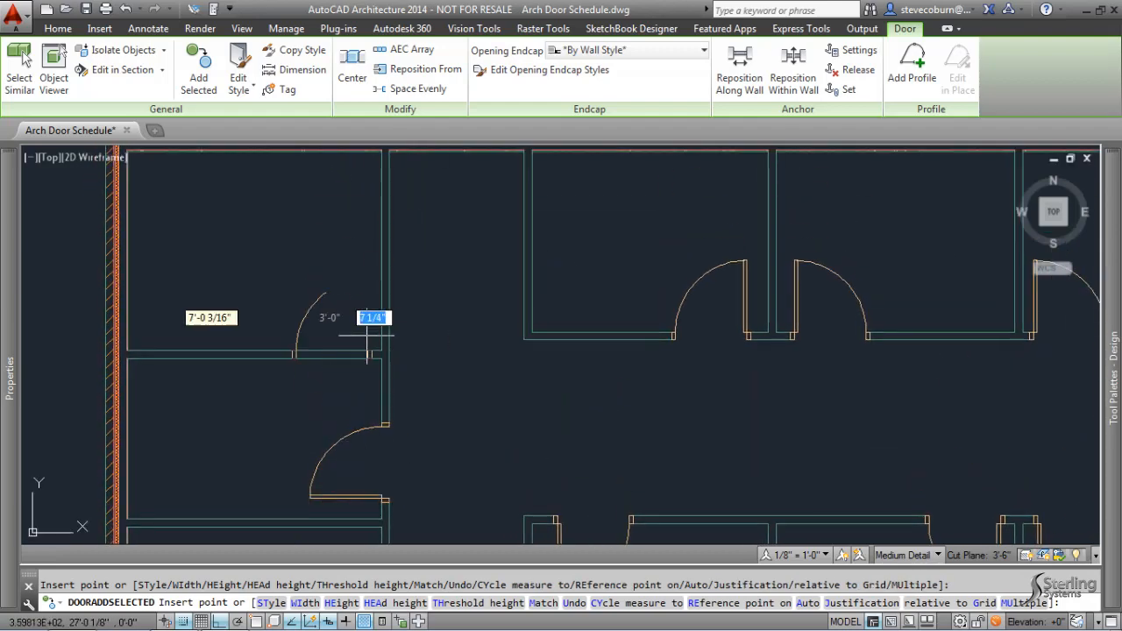
left_click(368, 325)
key("Escape")
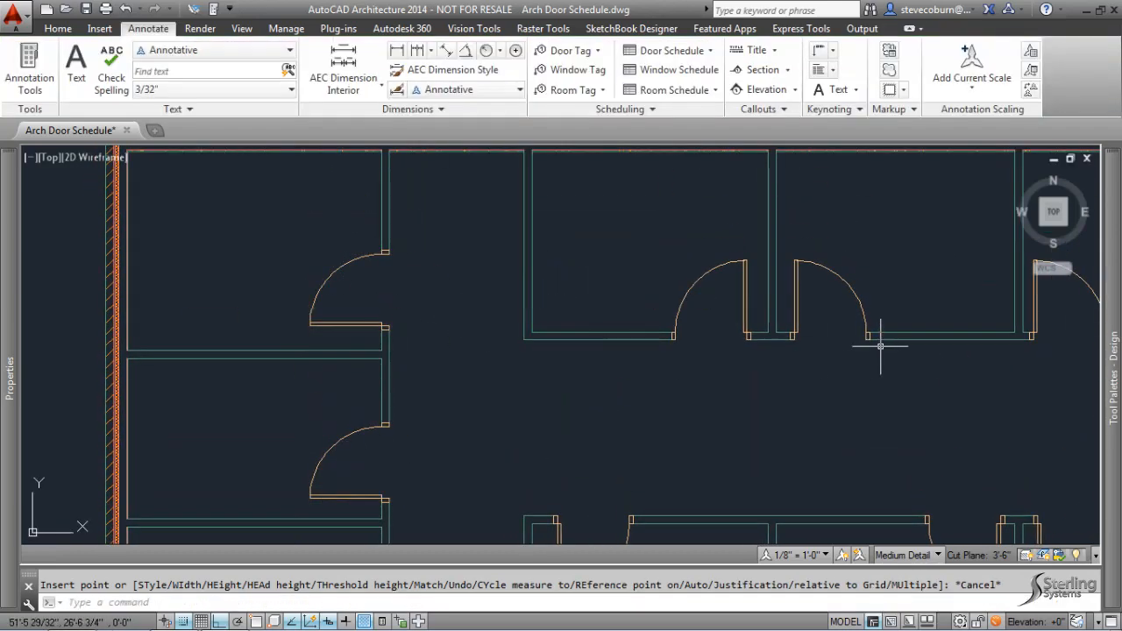
- Place a Hinged - Single - Exterior door swinging inward in the north exterior wall at the corridor's end, undoing the misplaced insertion
mouse_move(1107, 385)
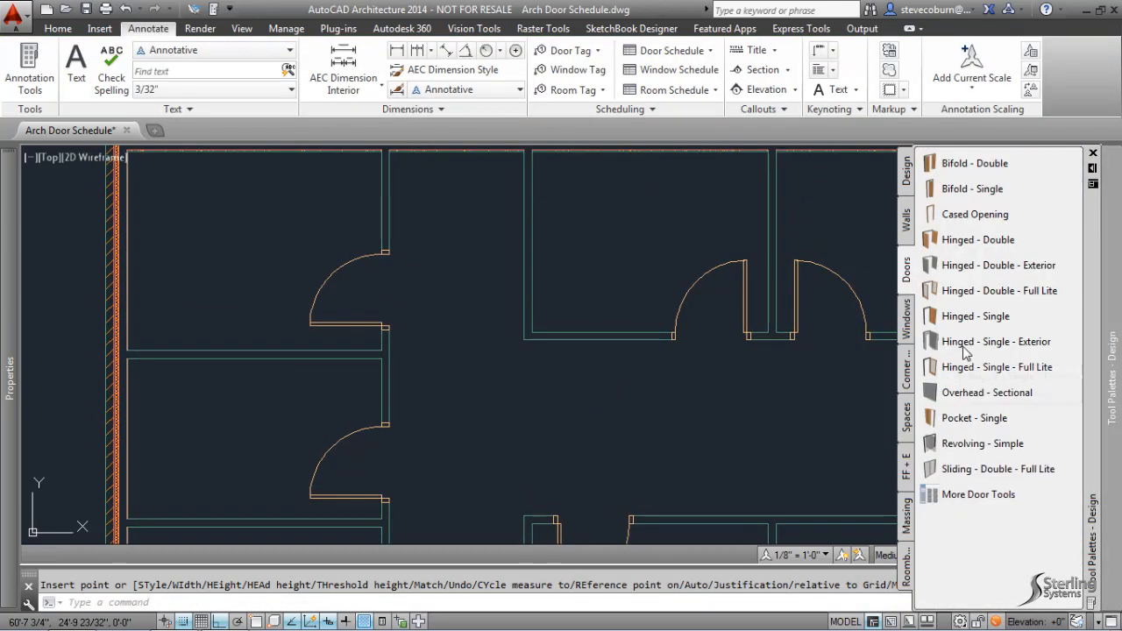
left_click(996, 342)
scroll(432, 233, "up", 2)
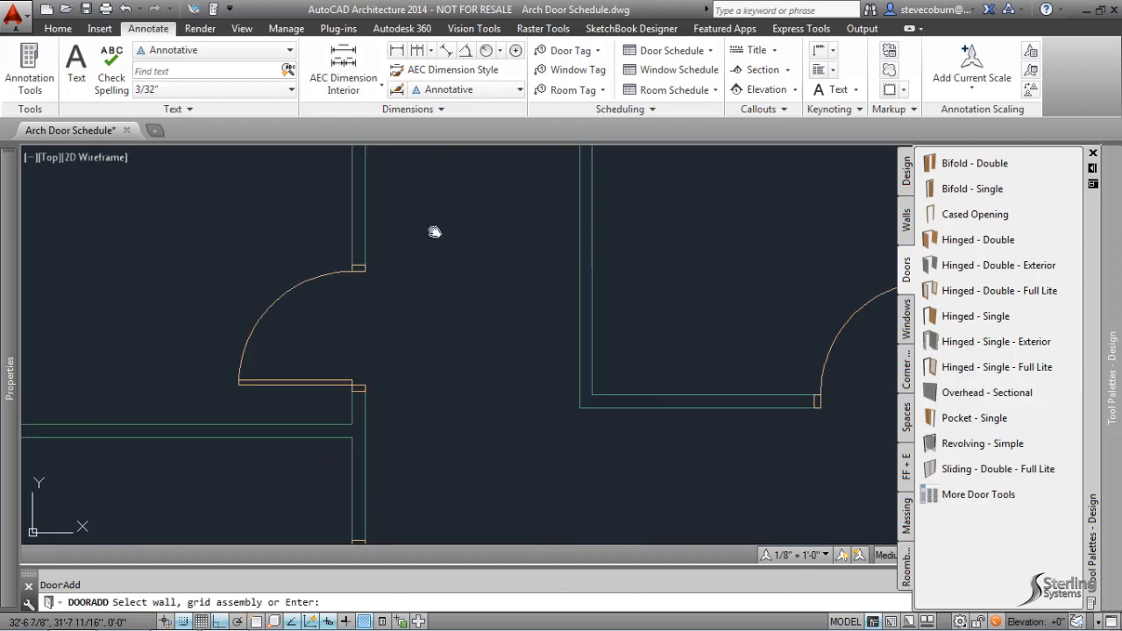
middle_click_drag(433, 233, 478, 425)
scroll(478, 425, "down", 2)
left_click(521, 342)
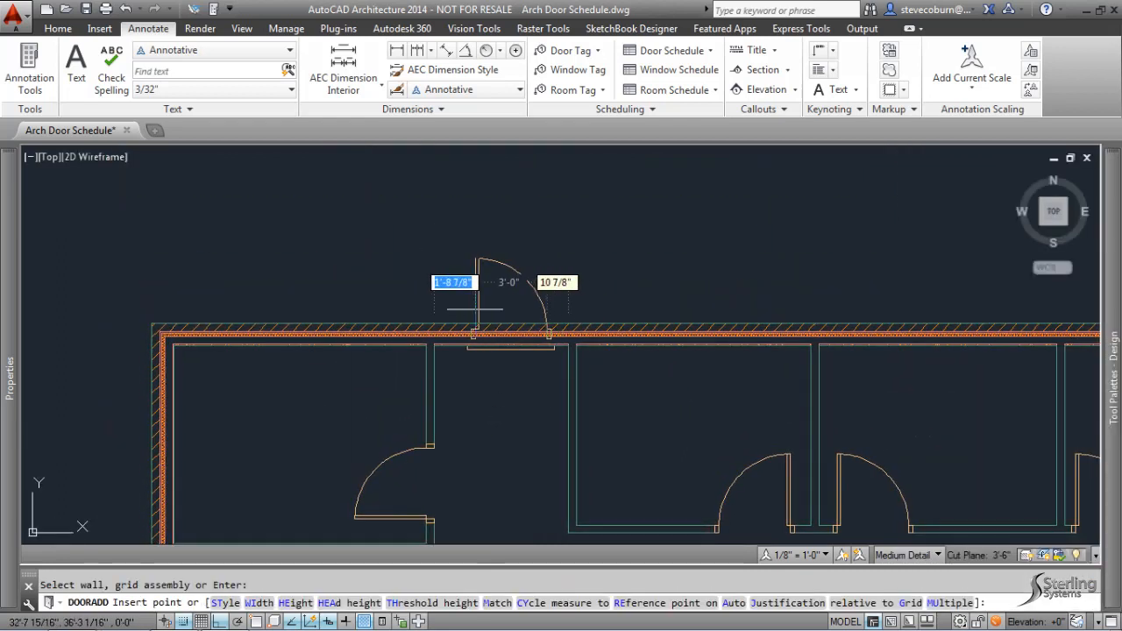
left_click(463, 373)
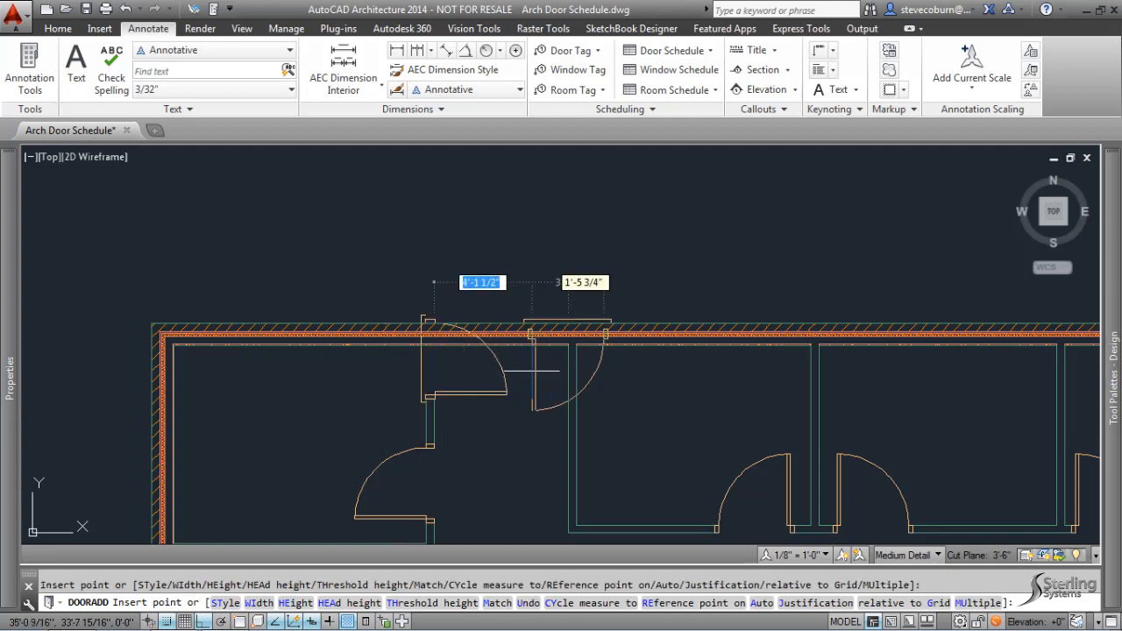
key("ctrl+z")
left_click(469, 365)
- Place a second Hinged - Single - Exterior door swinging inward in the south exterior wall at the corridor's opposite end
scroll(469, 364, "down", 5)
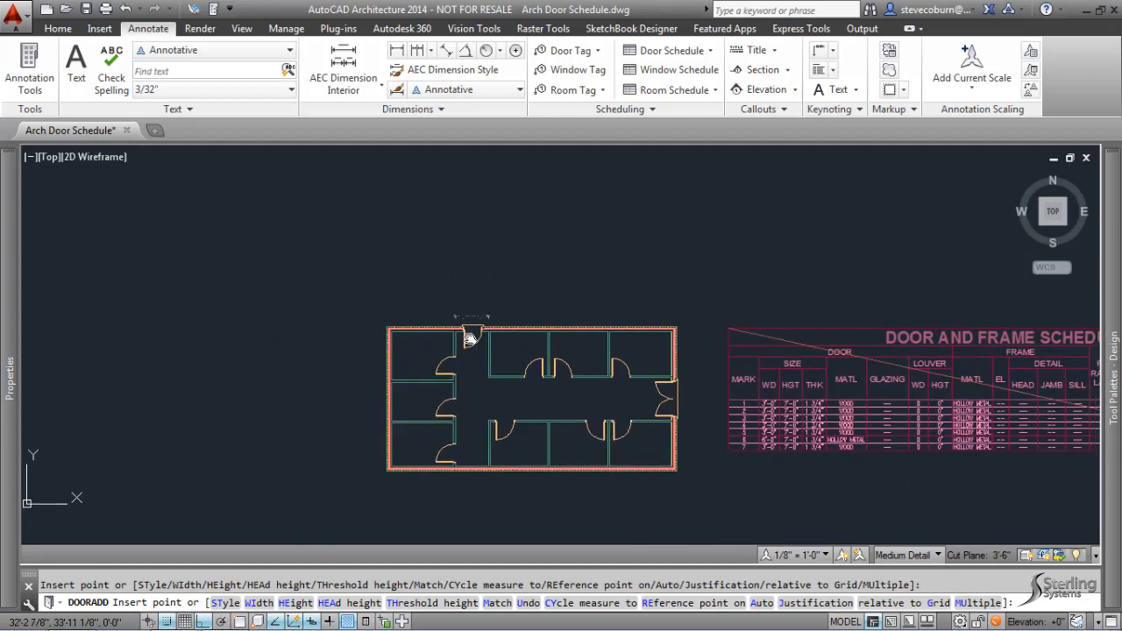
scroll(401, 315, "up", 3)
scroll(464, 429, "up", 3)
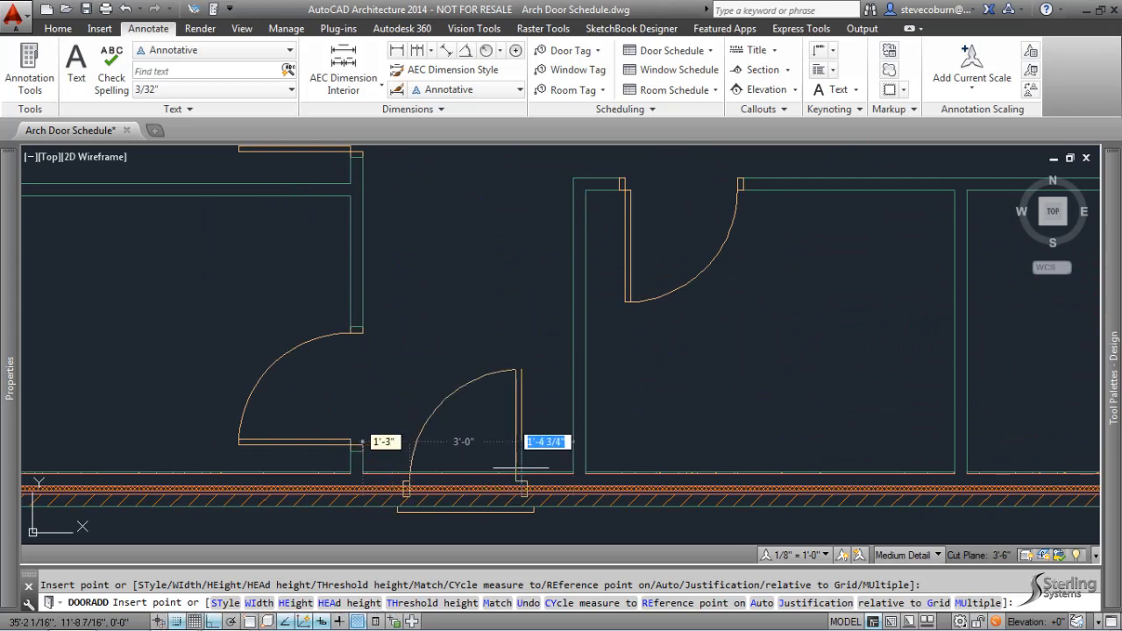
scroll(529, 412, "down", 4)
key("Escape")
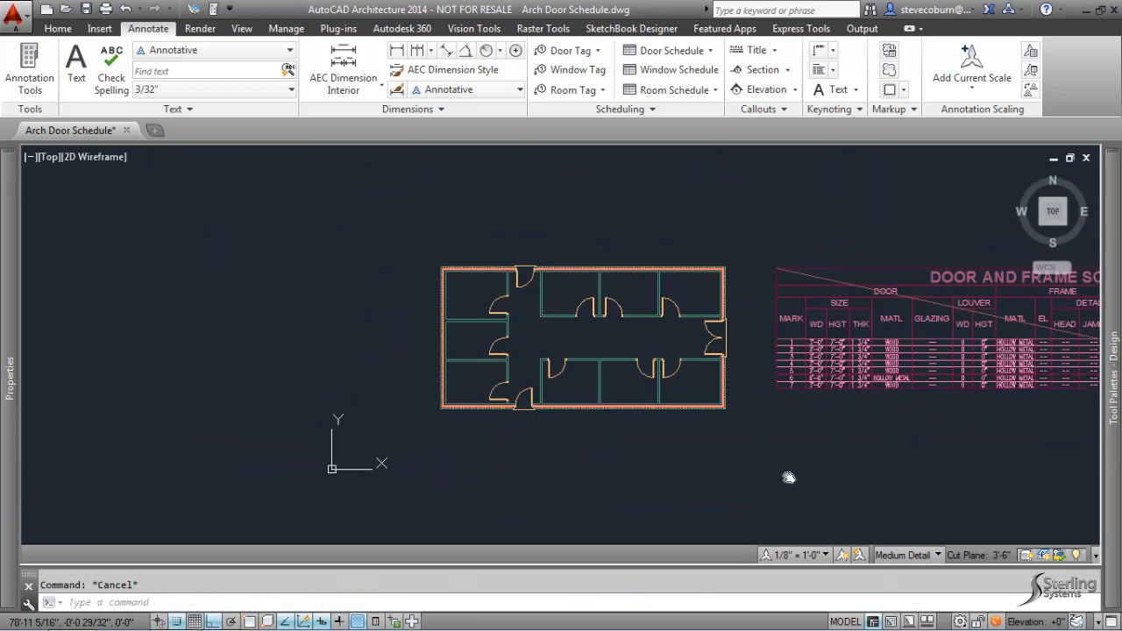
- Run Add All Property Sets on the out-of-date door and frame schedule table
middle_click_drag(782, 471, 522, 448)
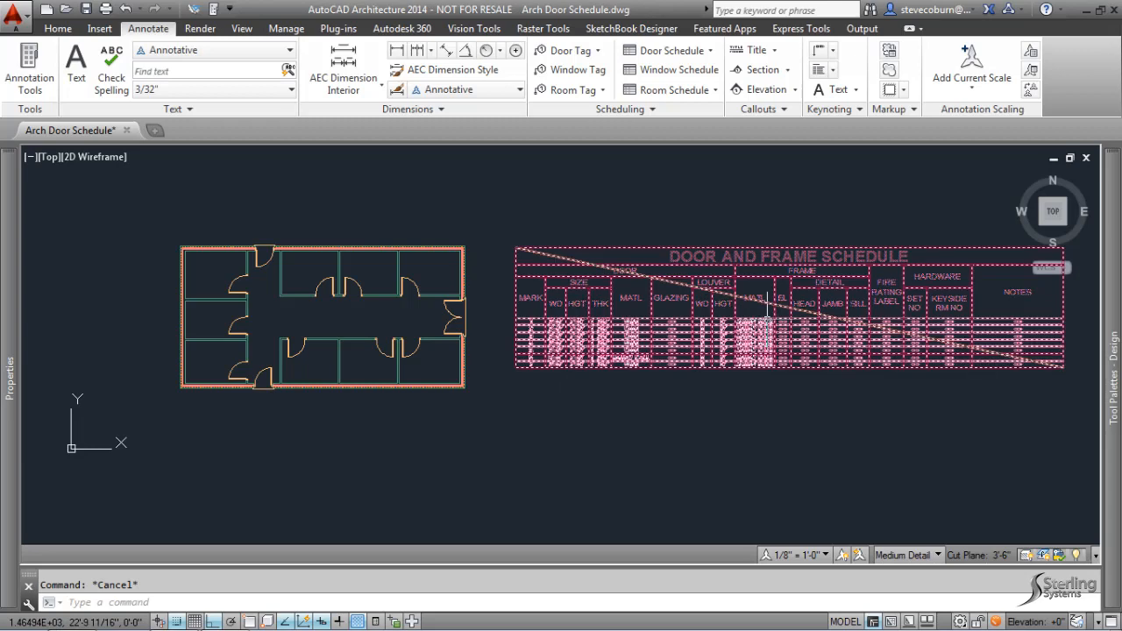
middle_click_drag(631, 282, 557, 286)
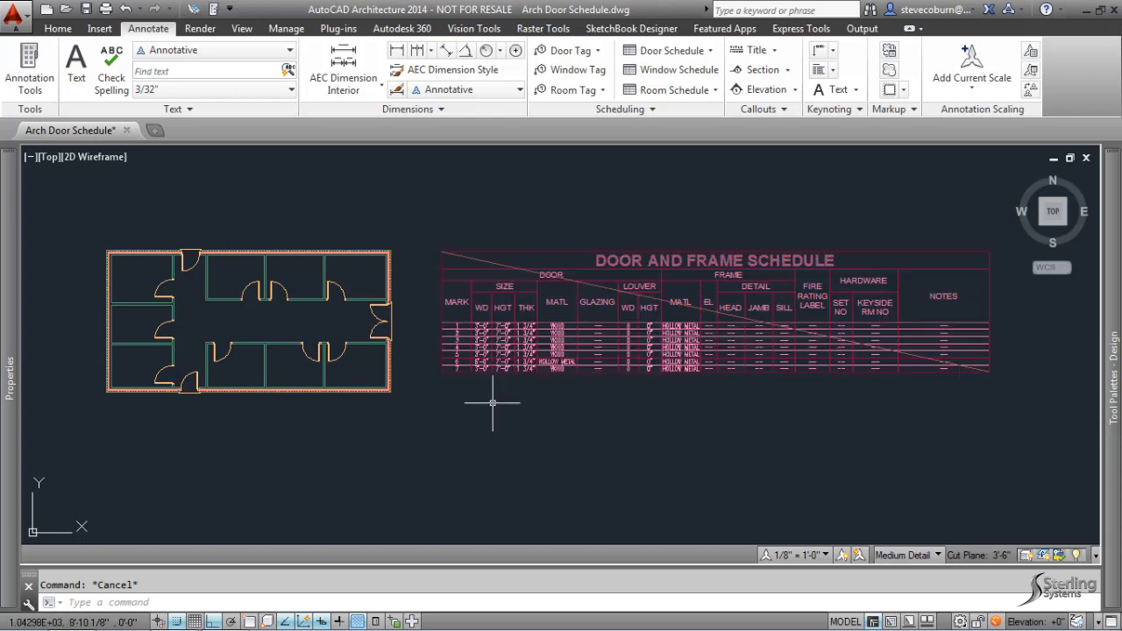
middle_click_drag(501, 400, 556, 401)
left_click(565, 342)
right_click(566, 342)
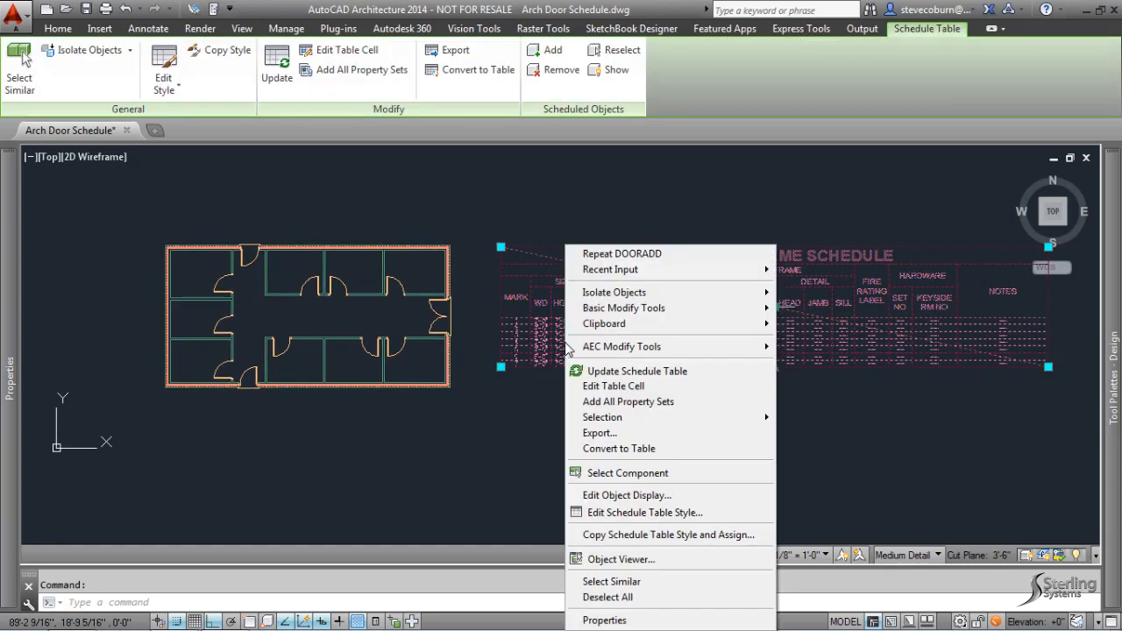
left_click(644, 403)
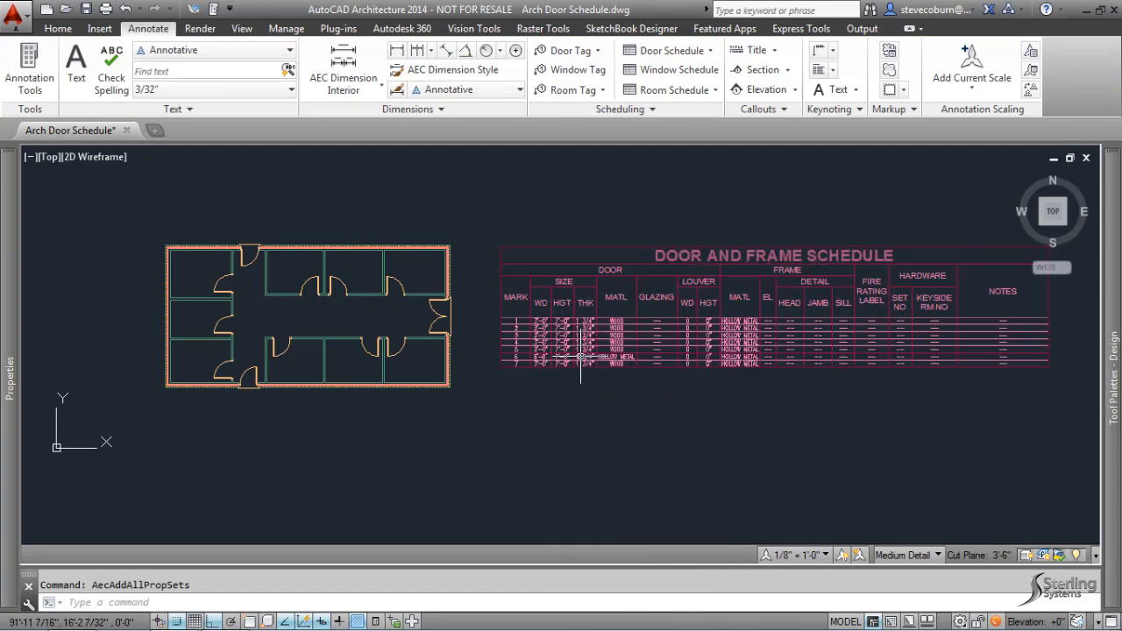
- Add all doors in the floor plan to the door and frame schedule's selection
left_click(556, 339)
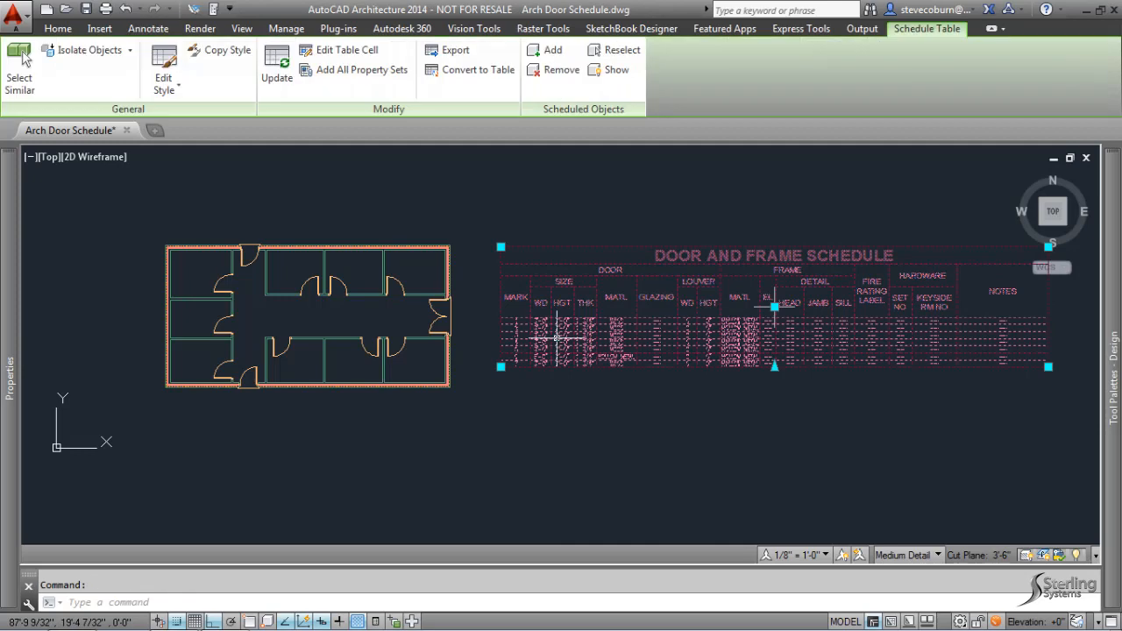
right_click(557, 341)
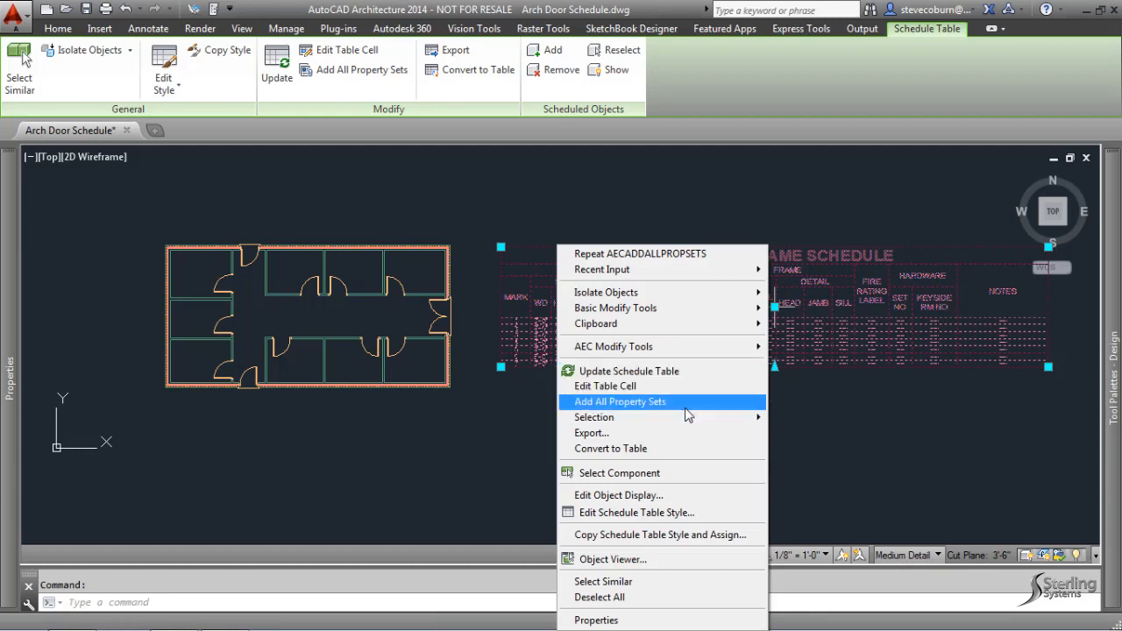
mouse_move(732, 418)
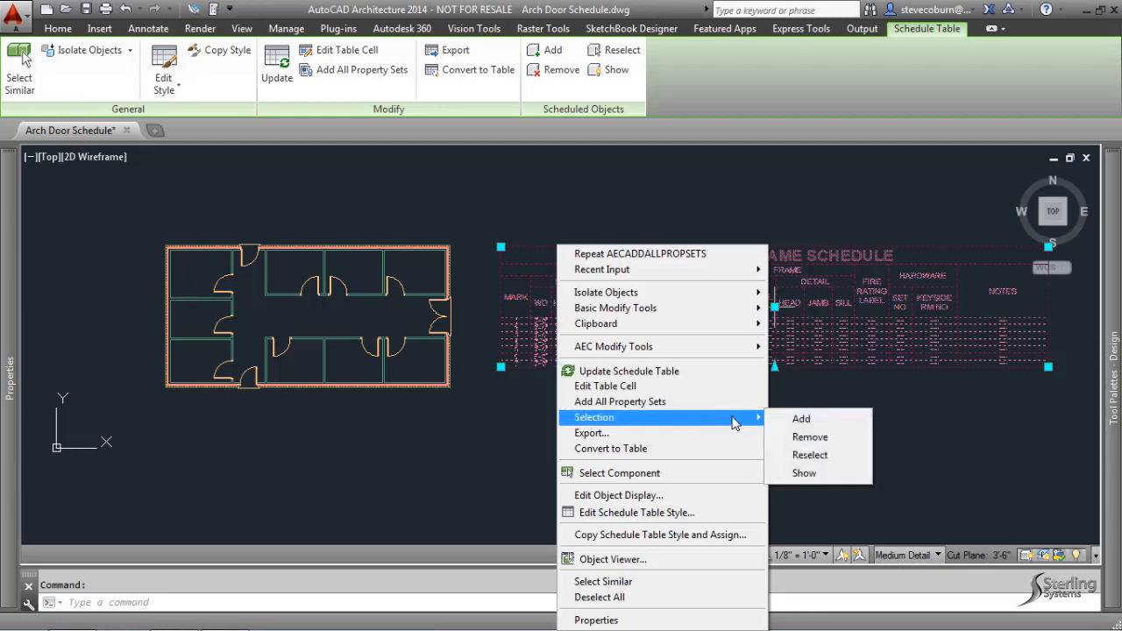
left_click(801, 419)
left_click(154, 224)
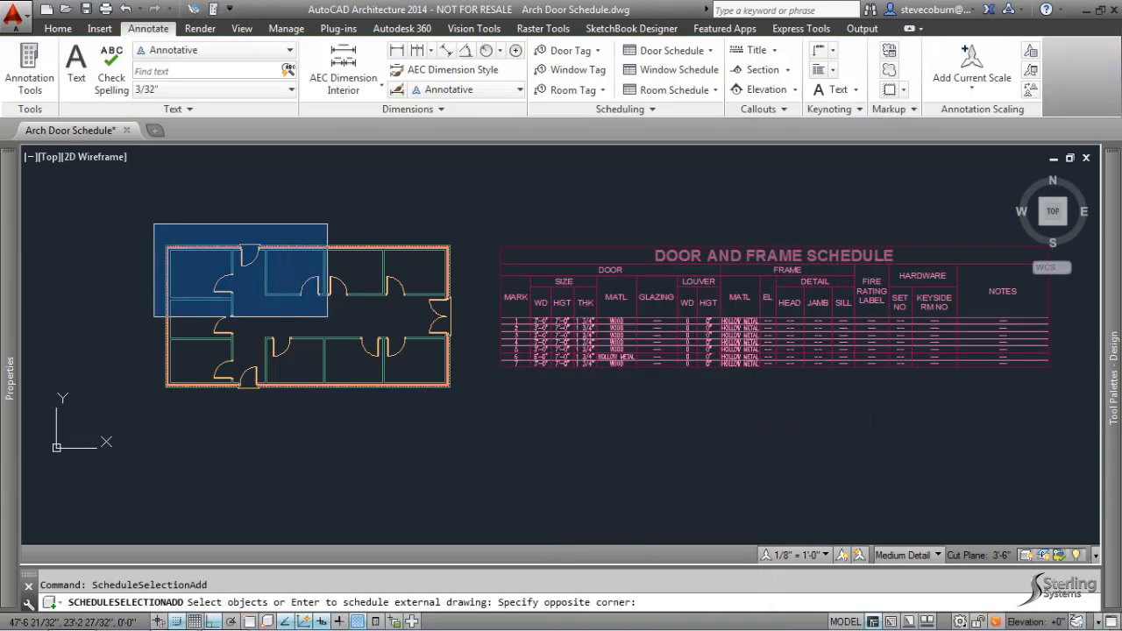
left_click(453, 420)
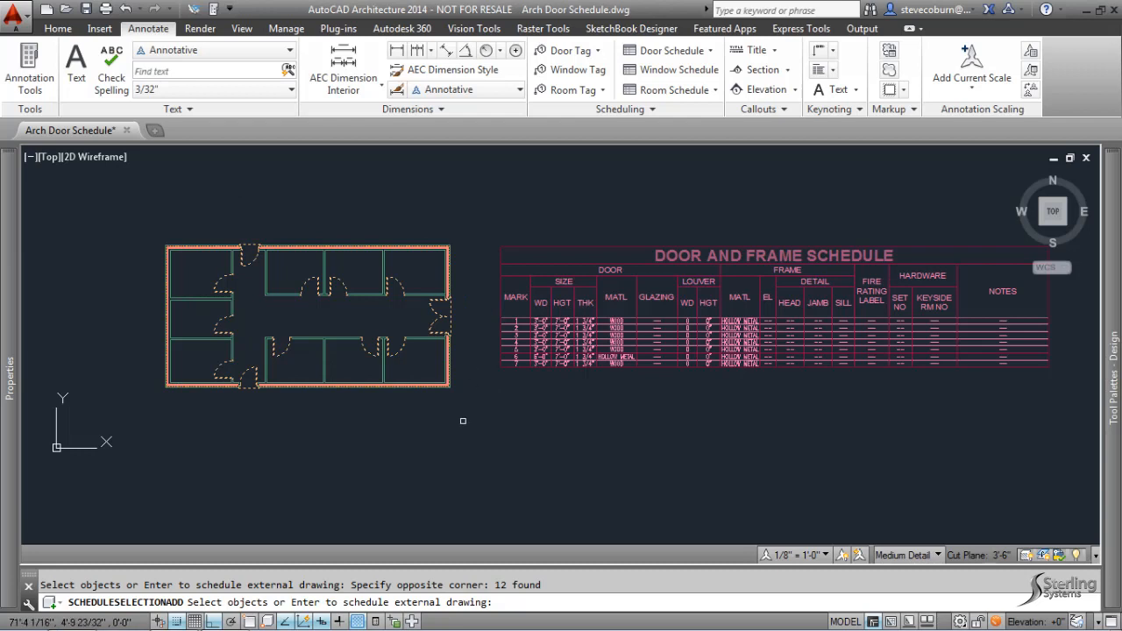
key("Return")
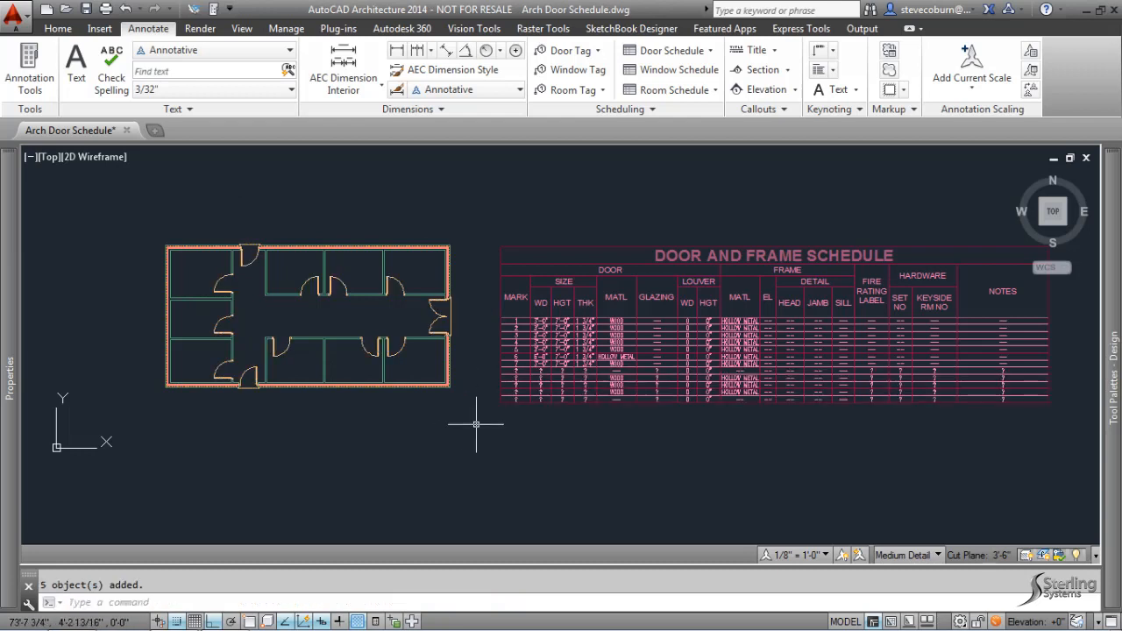
- Add all property sets to the newly scheduled doors whose cells show question marks
scroll(562, 402, "up", 3)
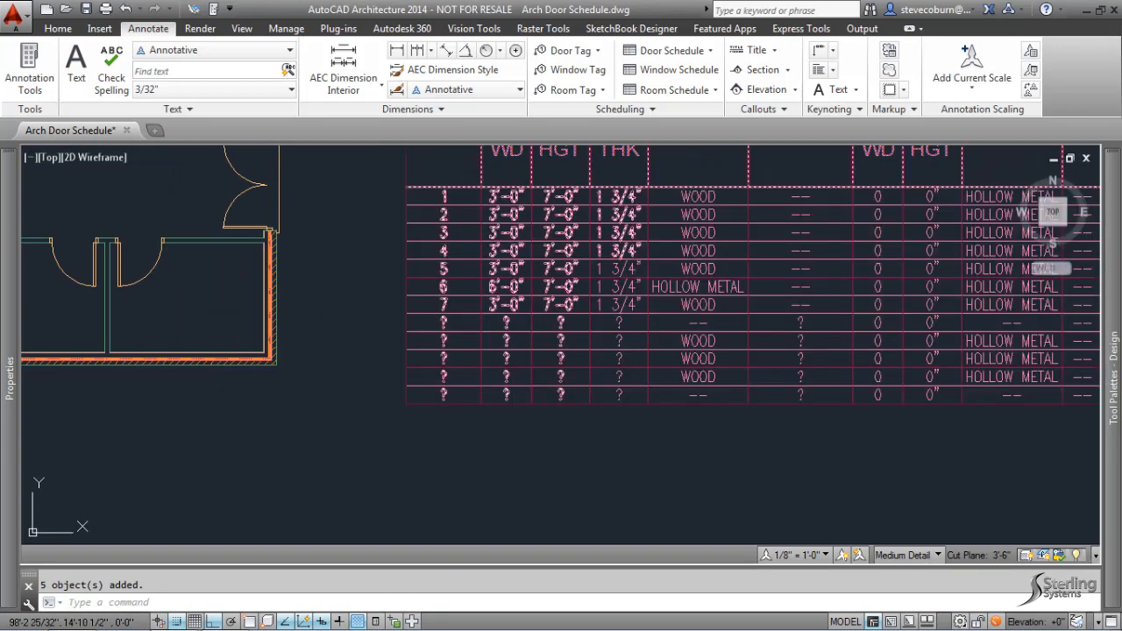
left_click(496, 331)
right_click(509, 333)
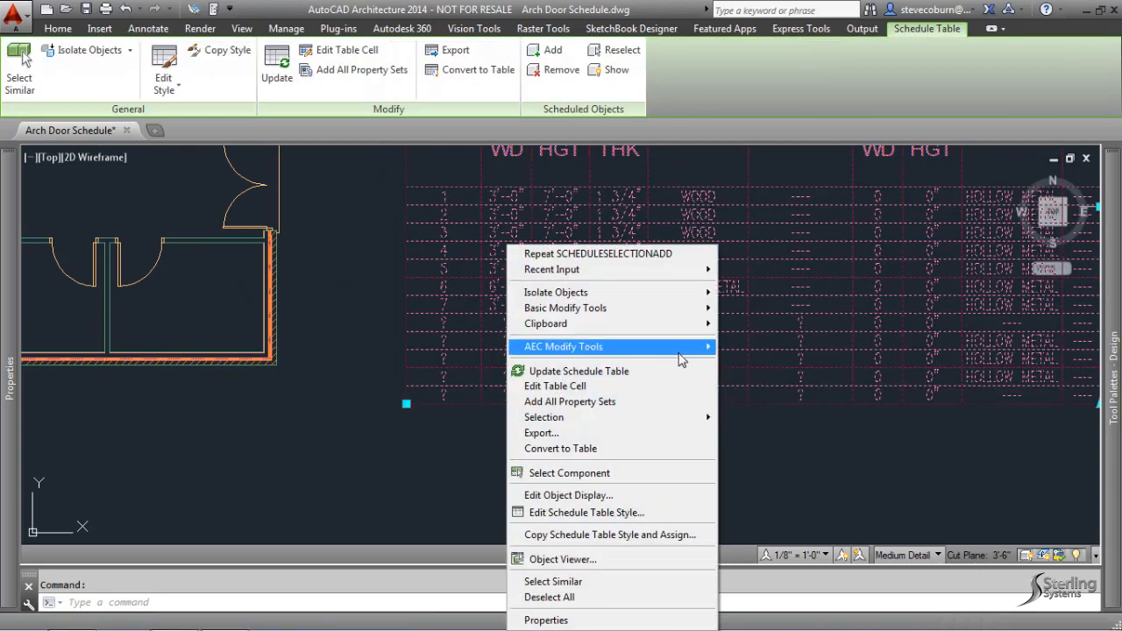
left_click(661, 408)
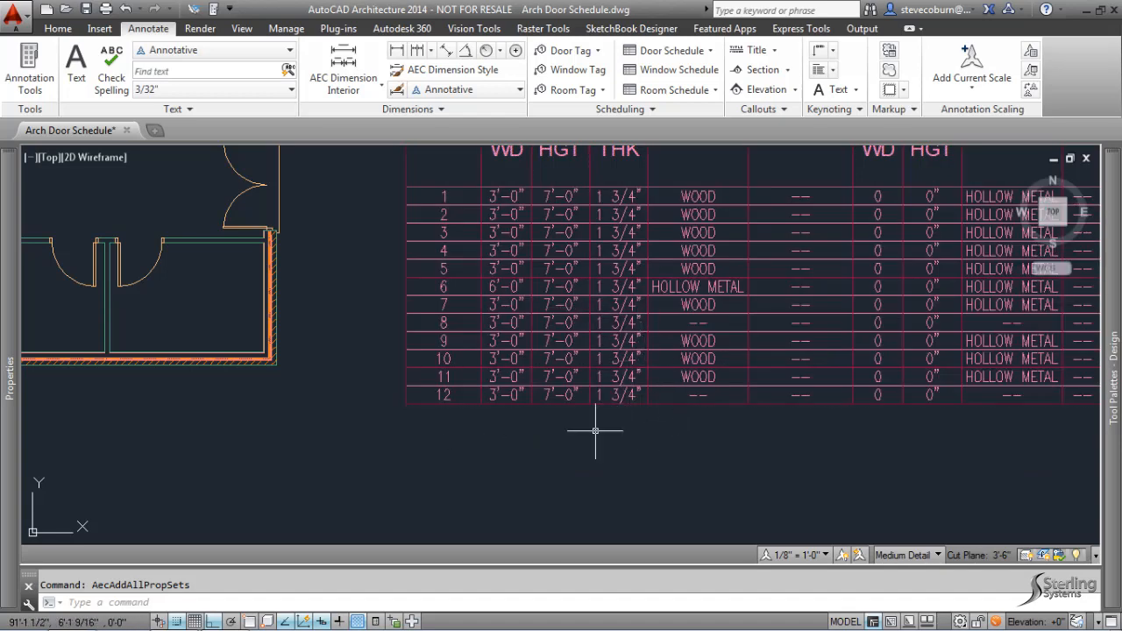
scroll(595, 431, "down", 4)
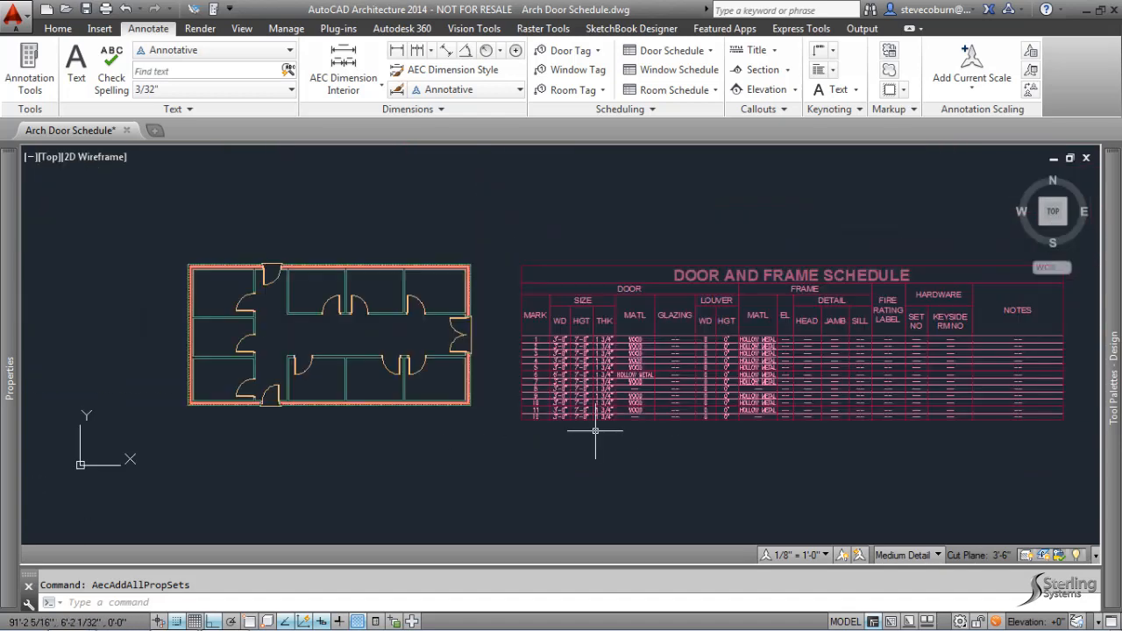
scroll(601, 434, "up", 3)
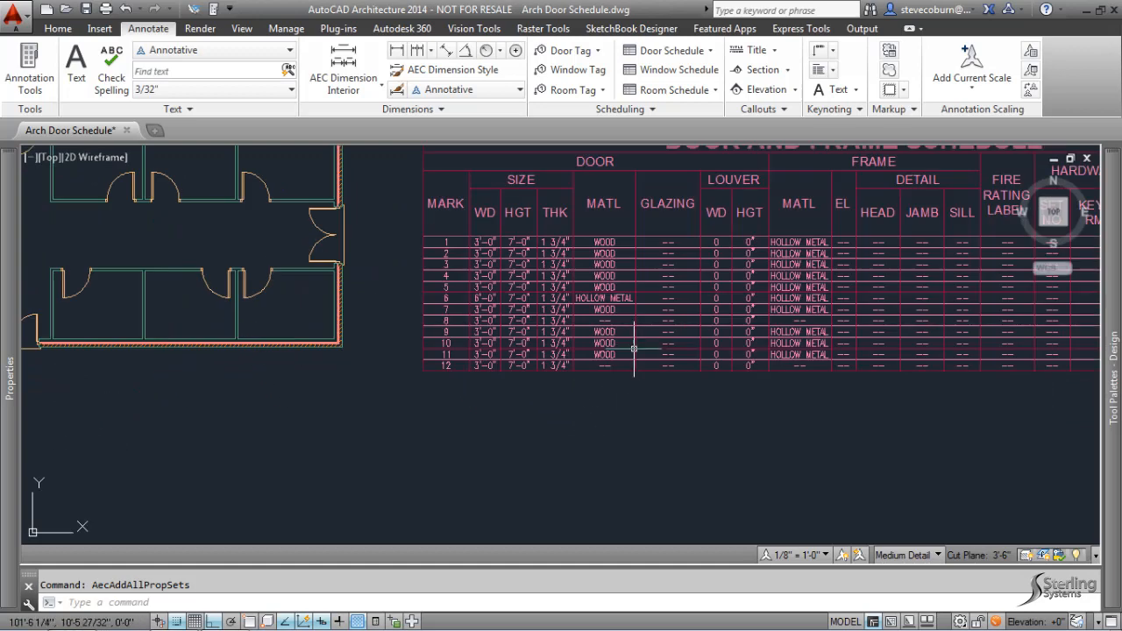
mouse_move(600, 331)
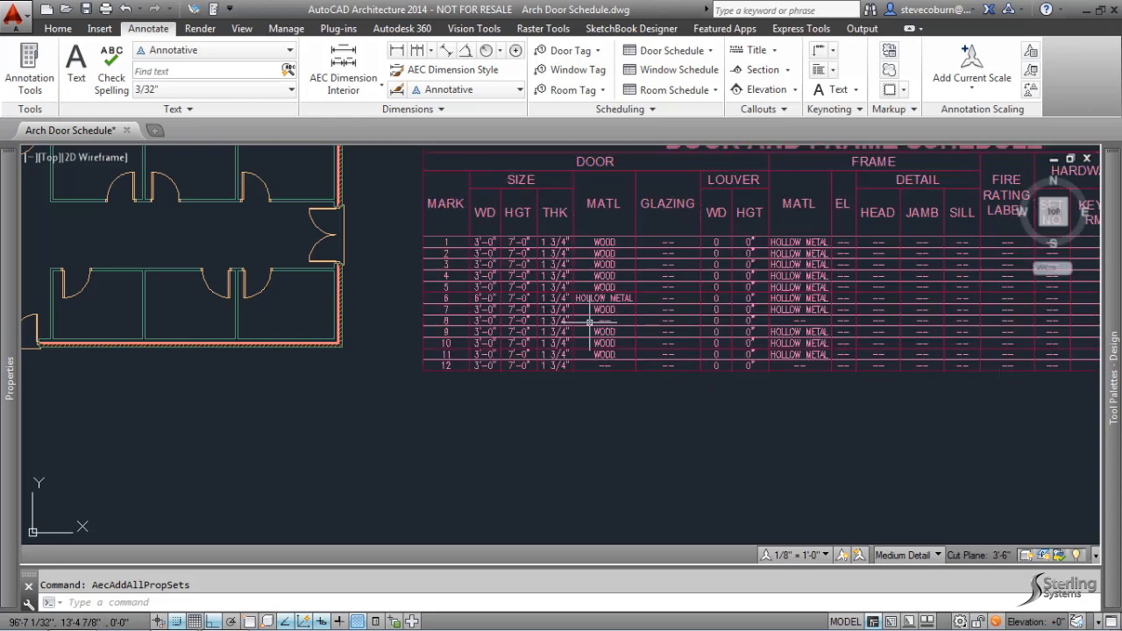
- Edit the blank door material cell for door mark 8 and set the door style's Material to Hollow Metal
middle_click_drag(620, 324, 802, 369)
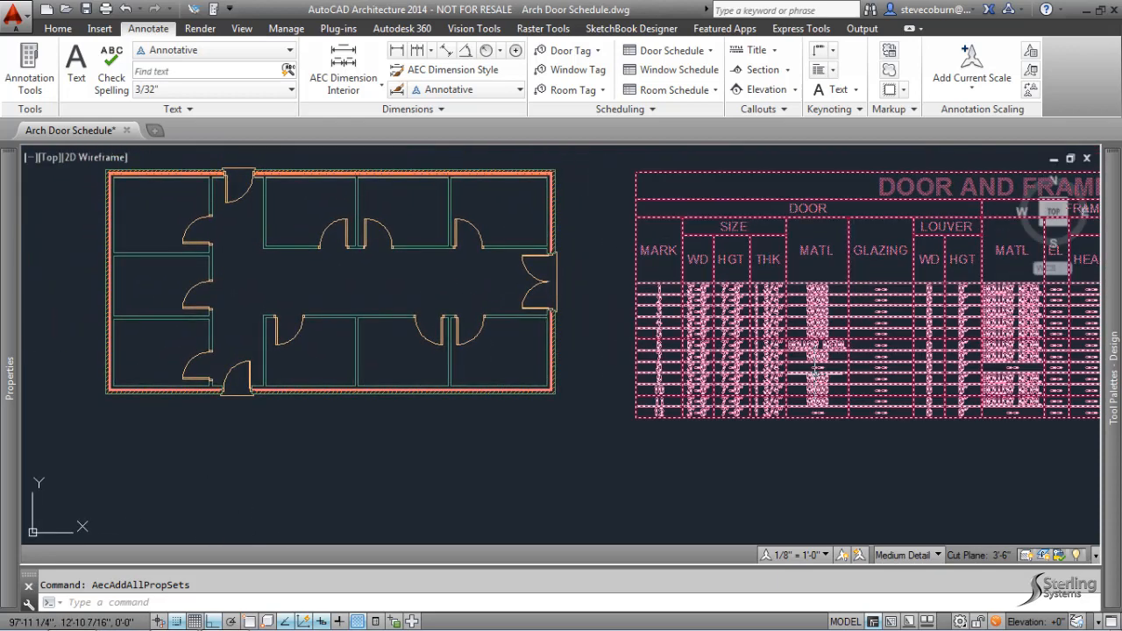
left_click(810, 372)
right_click(816, 375)
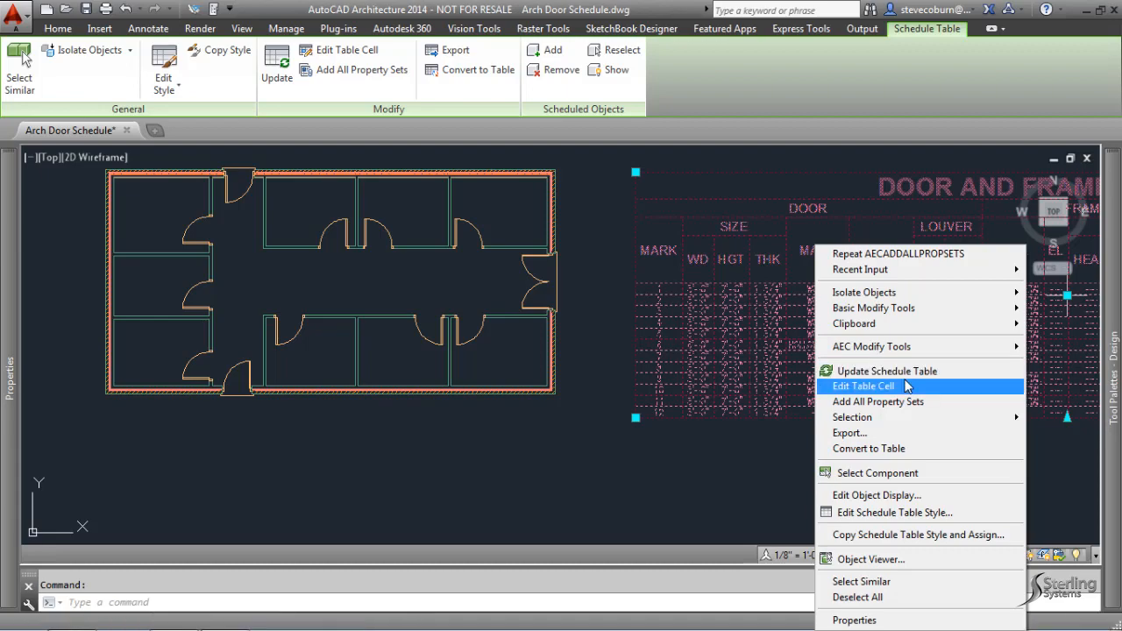
left_click(908, 387)
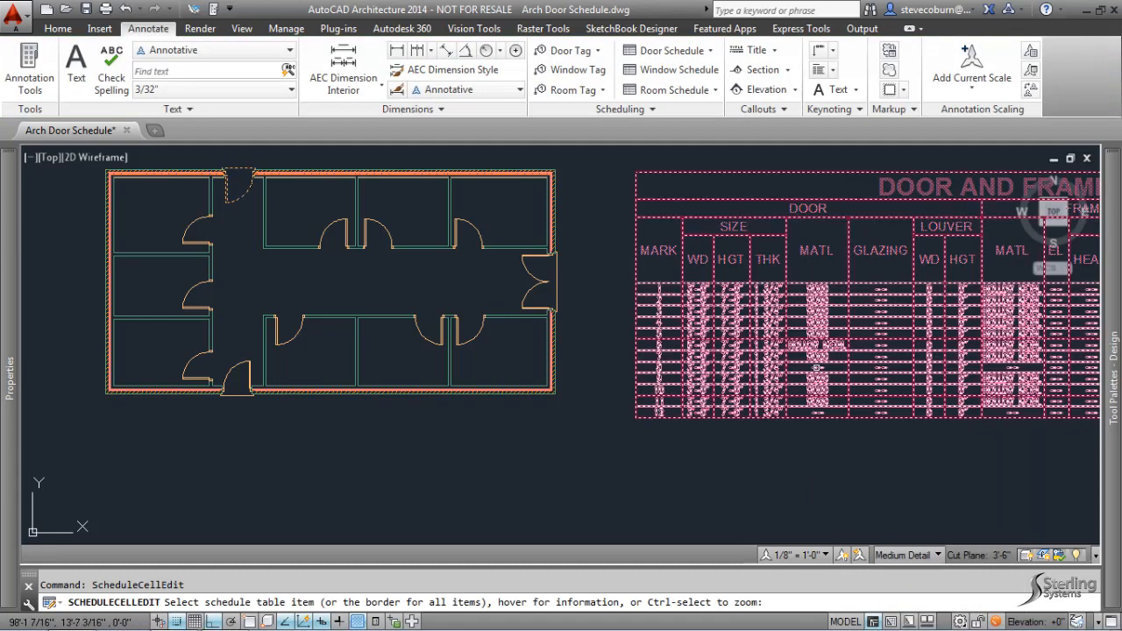
left_click(816, 368)
left_click(611, 355)
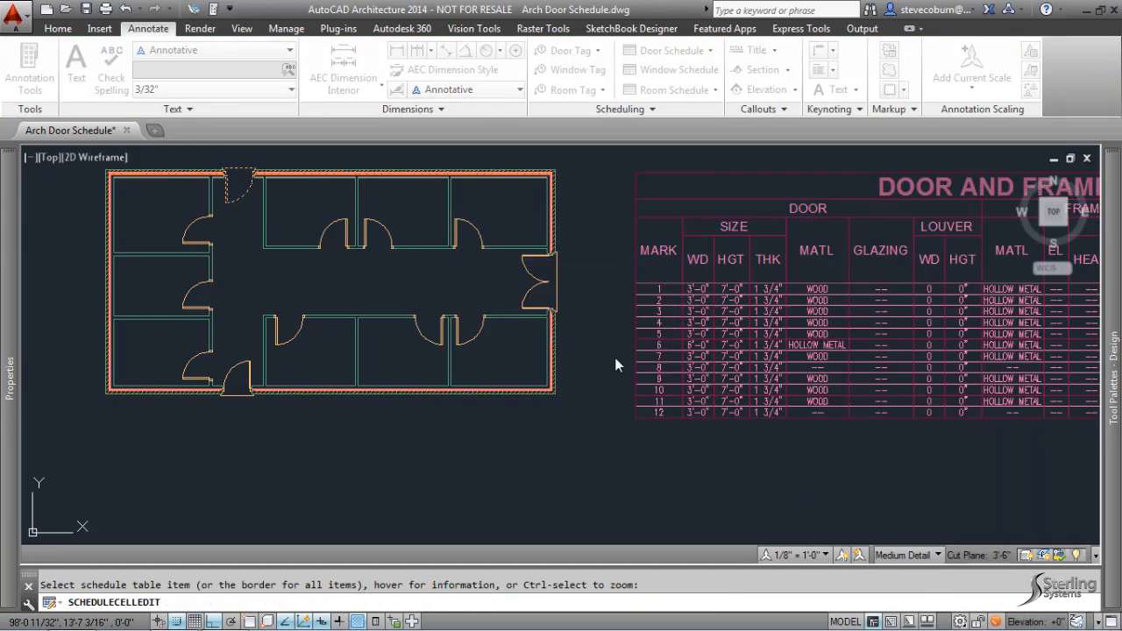
type("Ho")
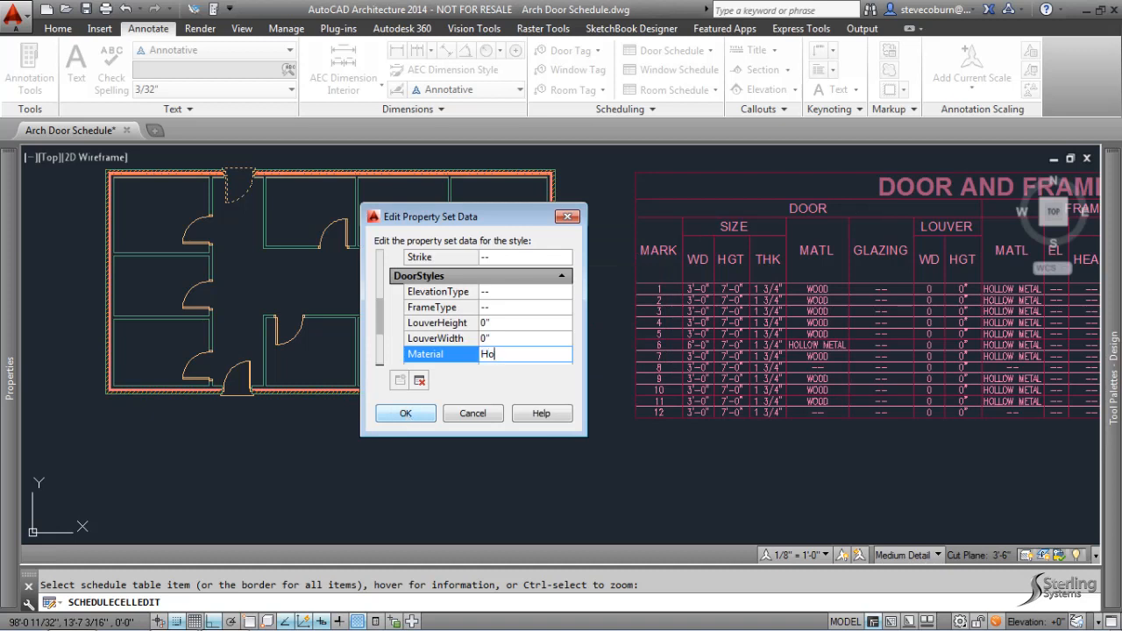
type("llow Metal")
- Set the same door style's FrameMaterial to Hollow Metal, apply the property set data, and finish editing schedule cells
left_click_drag(379, 320, 383, 261)
left_click(525, 294)
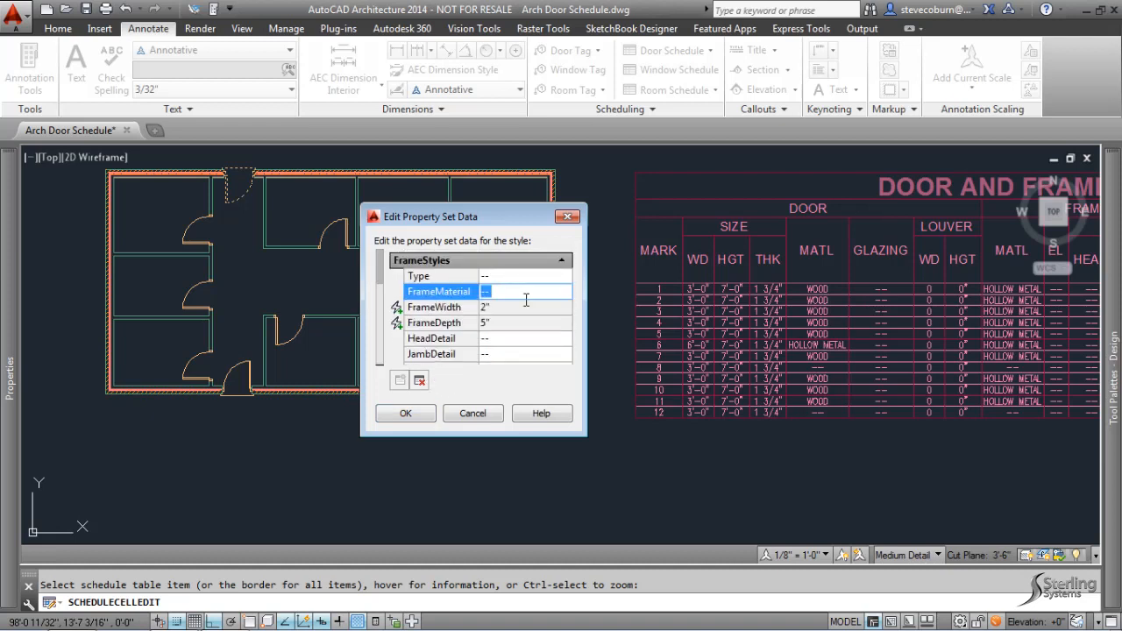
type("Hollow MEtal")
key("BackSpace")
key("BackSpace")
key("BackSpace")
key("BackSpace")
type("etal")
left_click(406, 413)
scroll(531, 341, "down", 3)
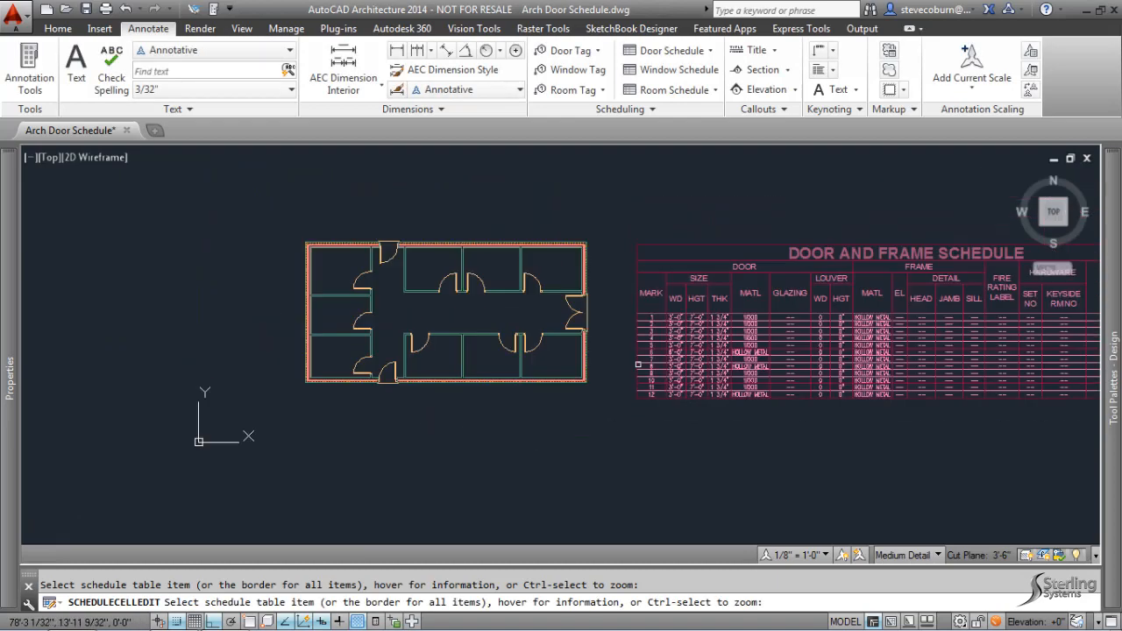
mouse_move(531, 341)
middle_mouse_down()
mouse_move(473, 330)
mouse_move(480, 366)
middle_mouse_up()
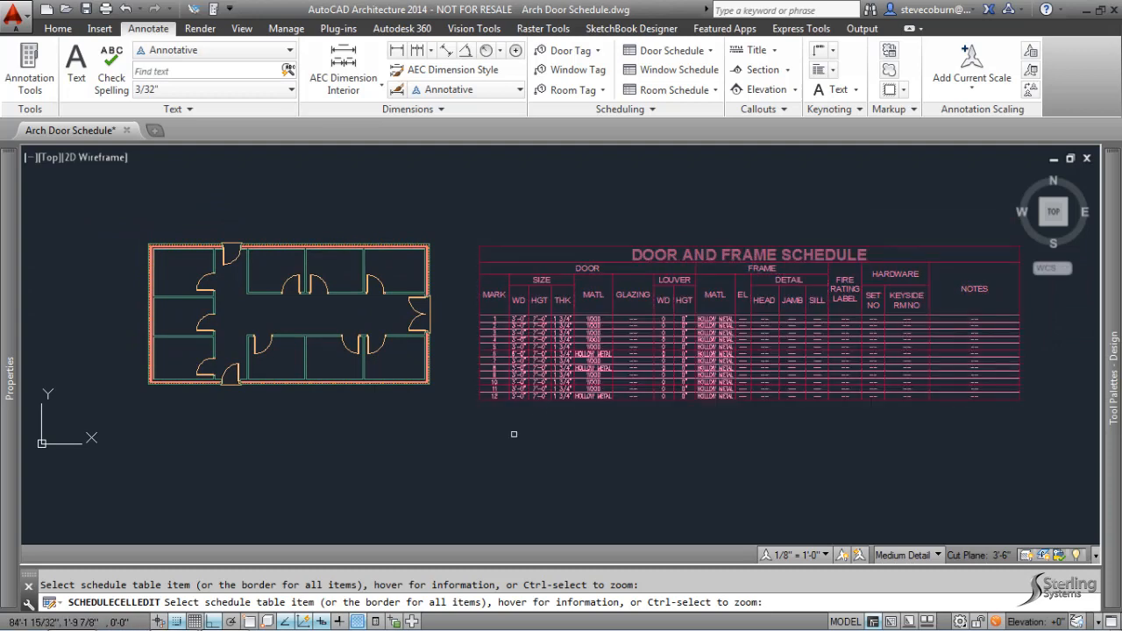
key("Escape")
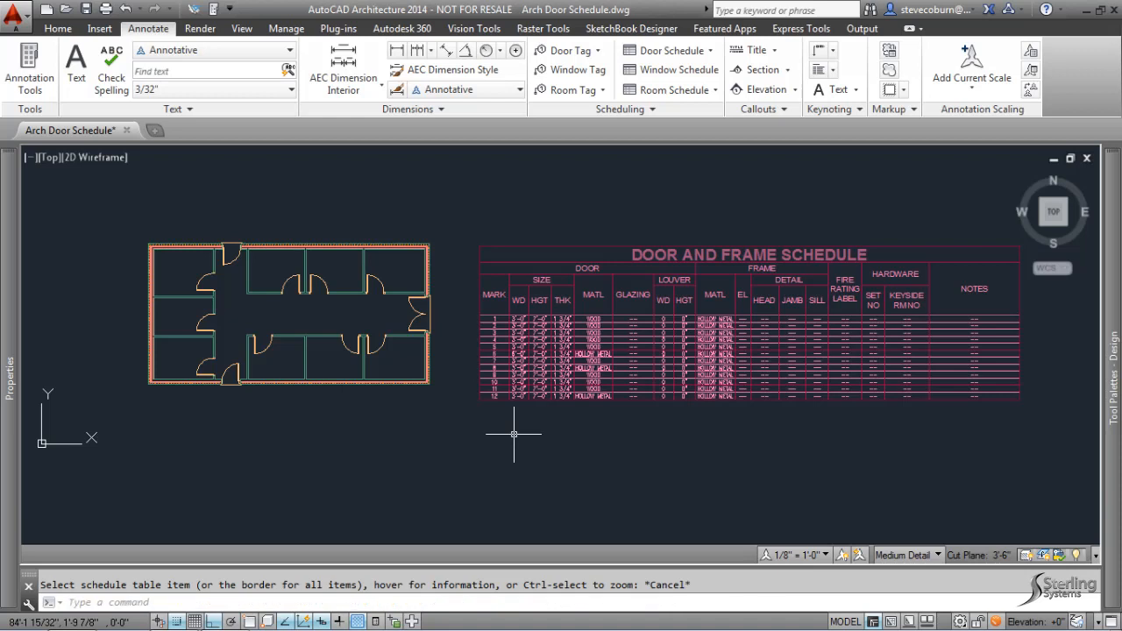